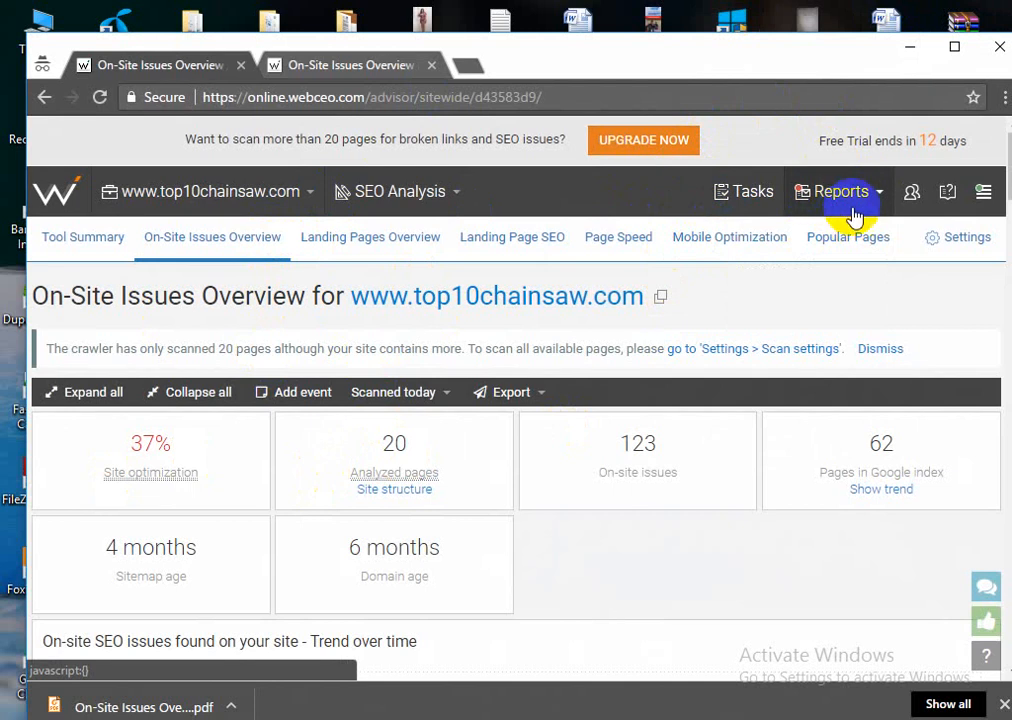
Open the Reports dropdown in the top bar of the On-Site Issues Overview.
left_click(878, 205)
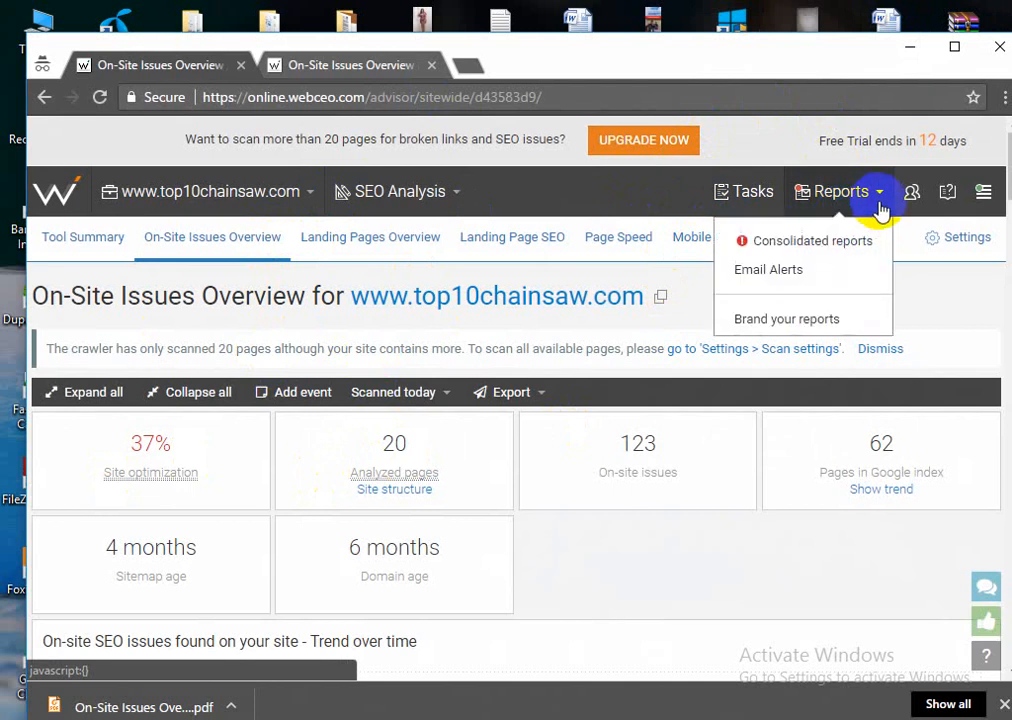
left_click(874, 208)
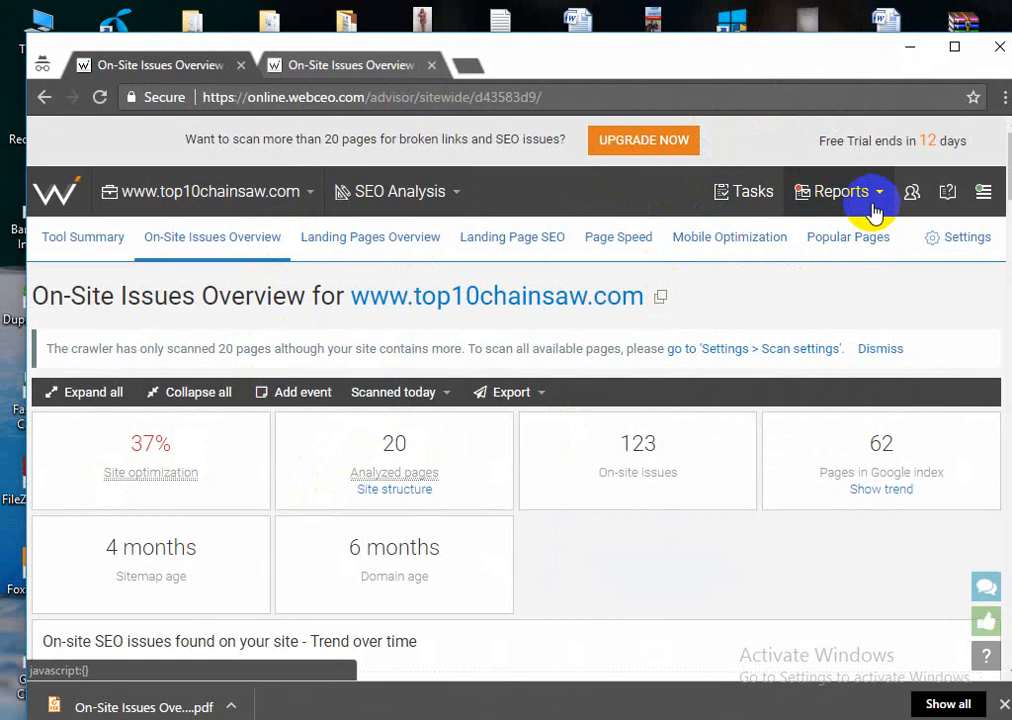
left_click(873, 212)
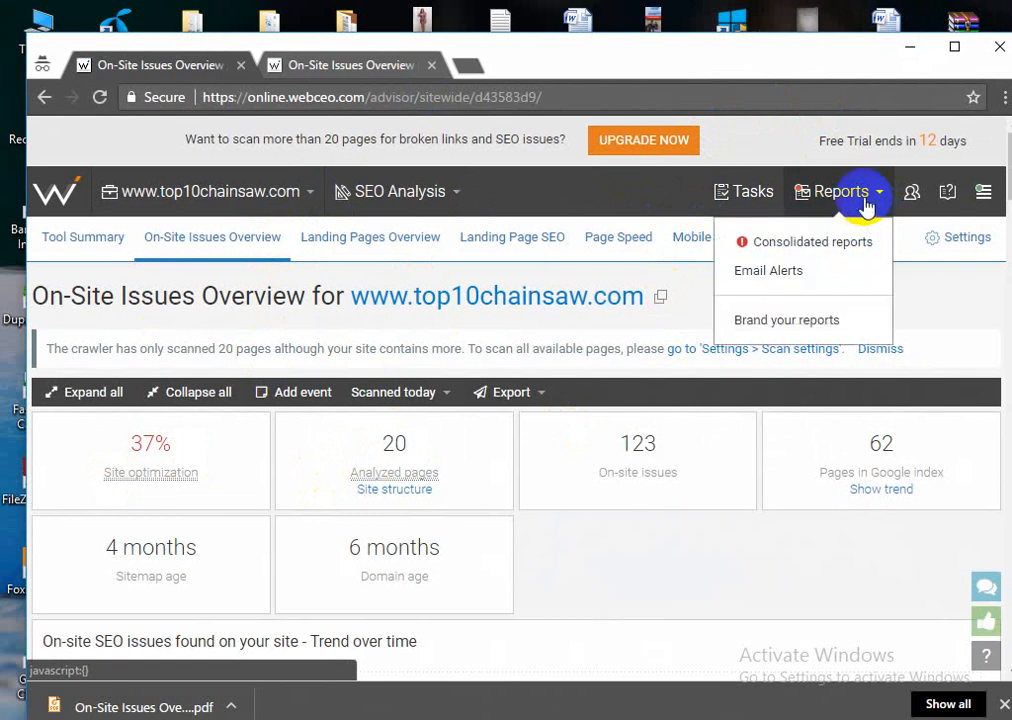
Go to Brand your reports and review the Report layout and Cover page tabs.
left_click(783, 320)
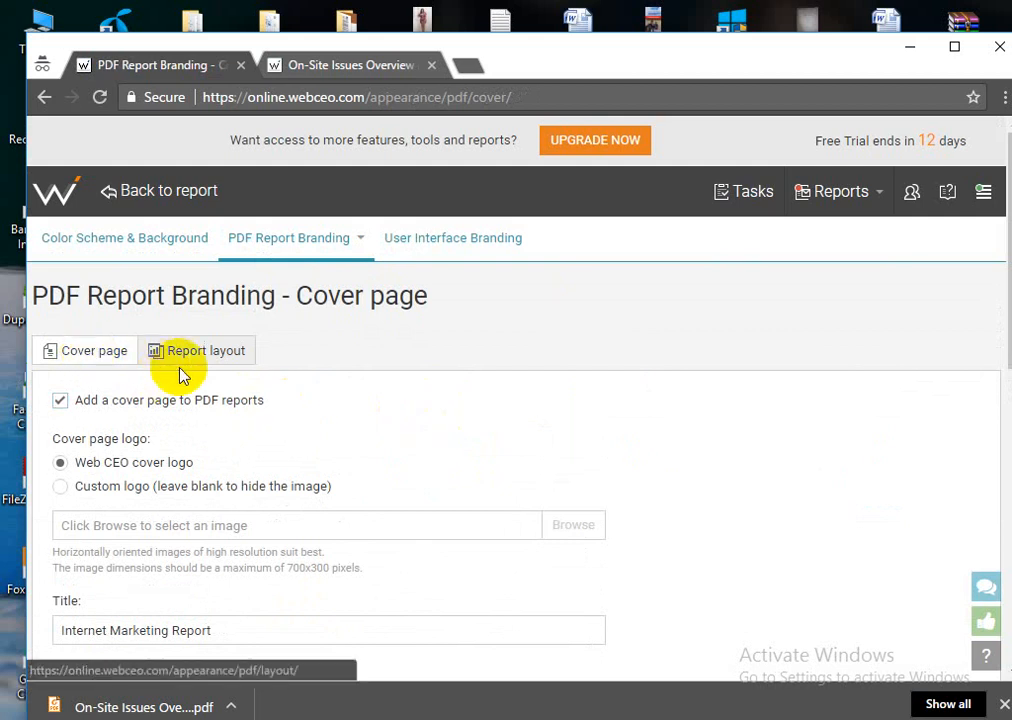
left_click(210, 355)
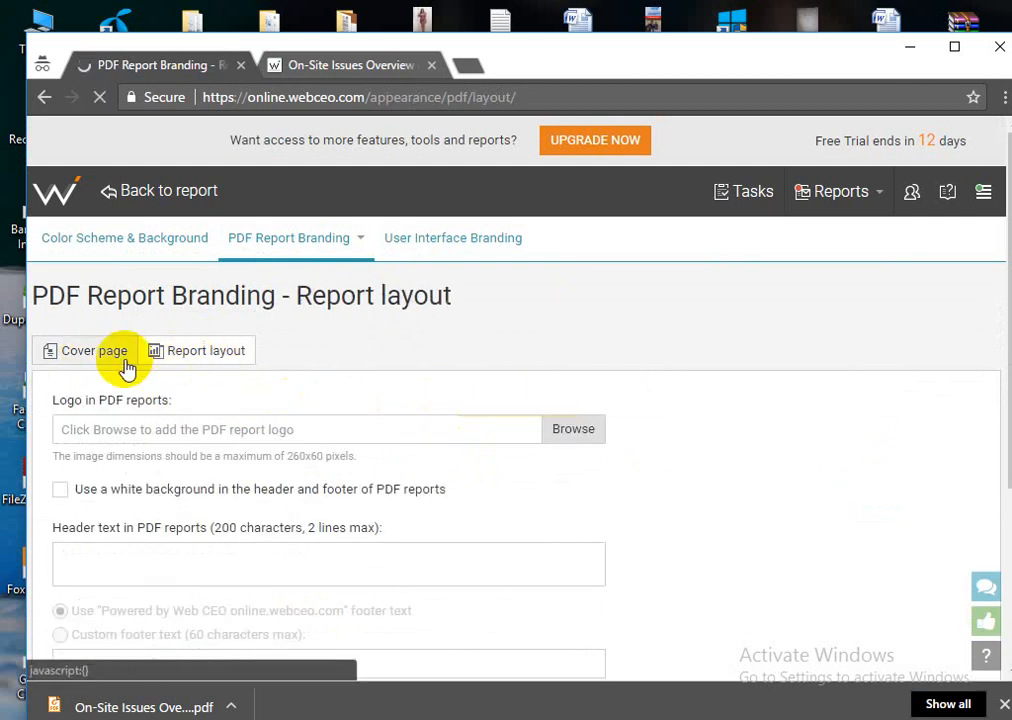
left_click(70, 360)
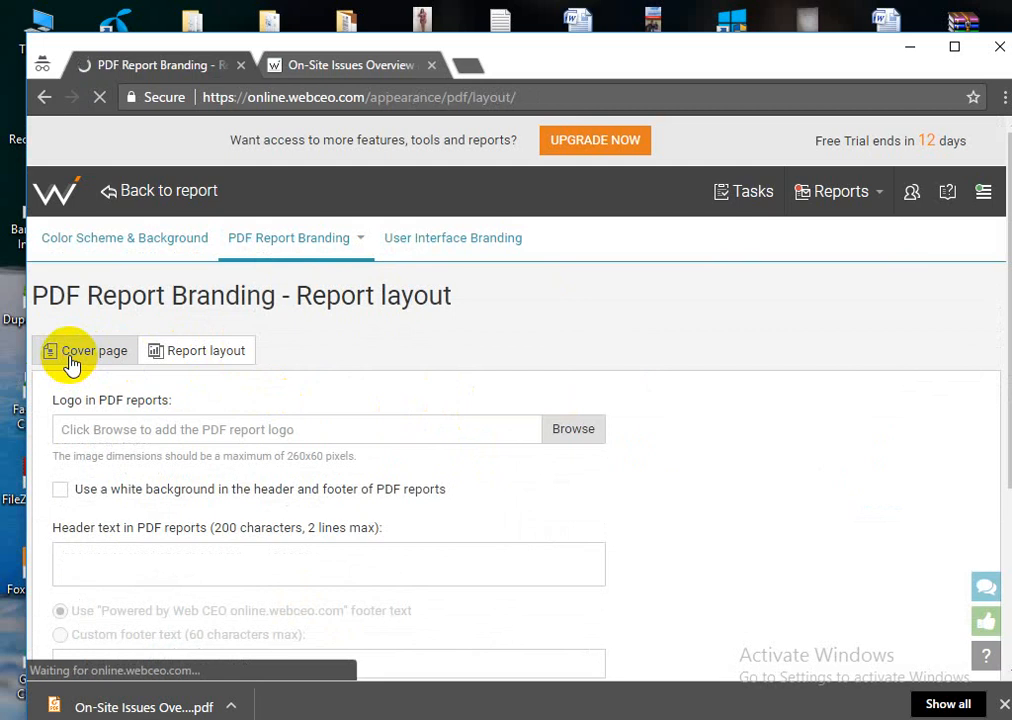
left_click(197, 352)
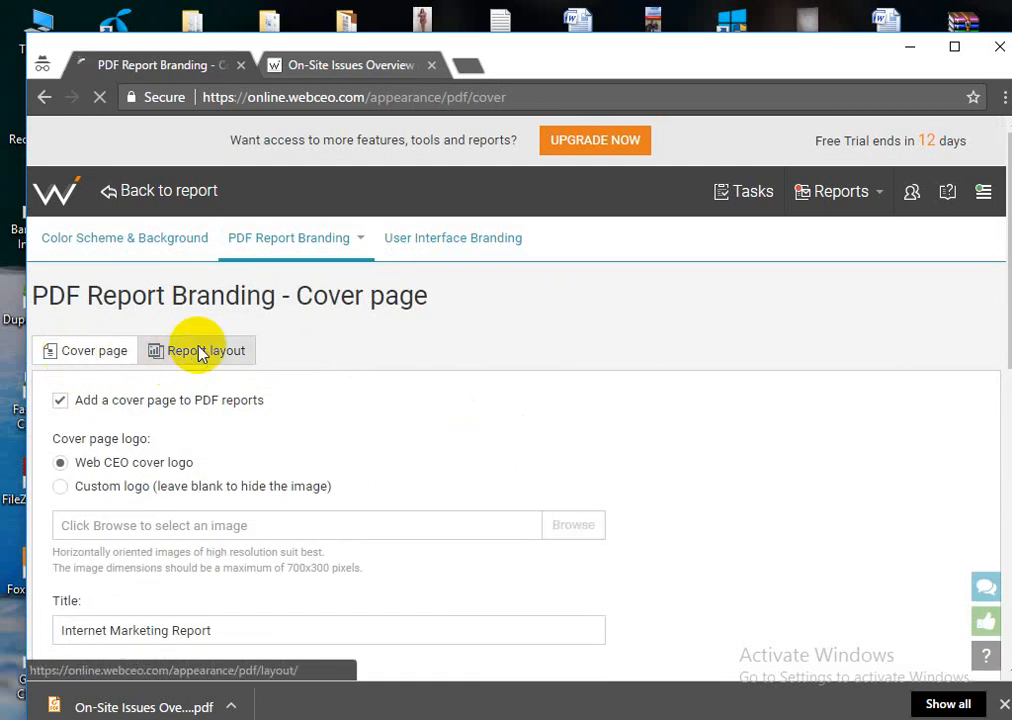
left_click(70, 358)
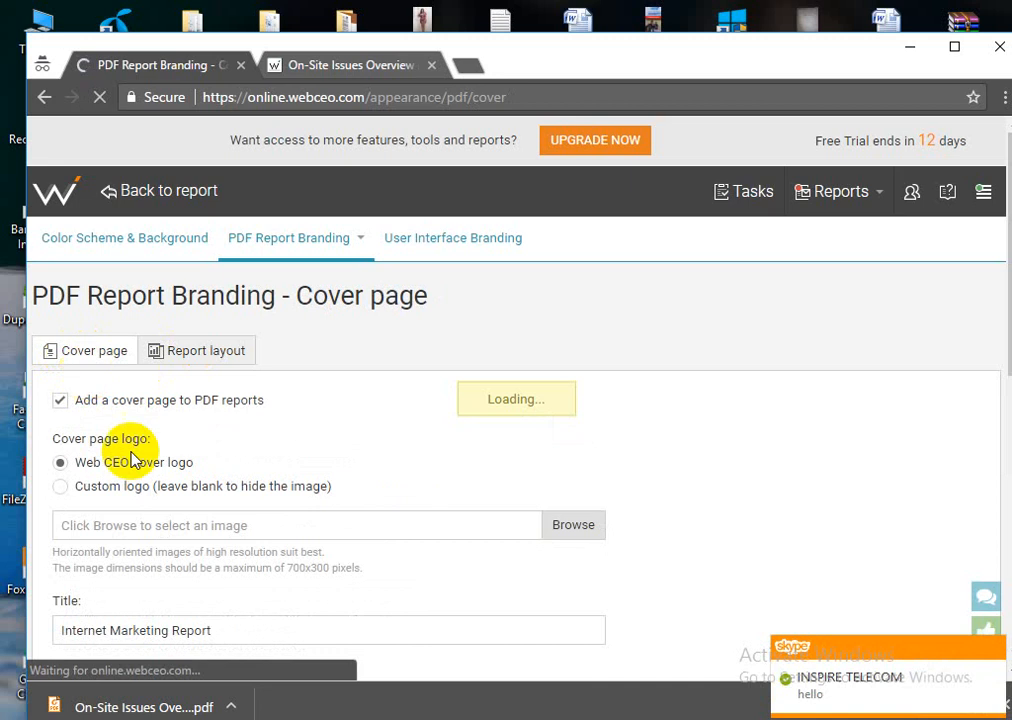
scroll(312, 460, "down", 2)
scroll(170, 265, "up", 1)
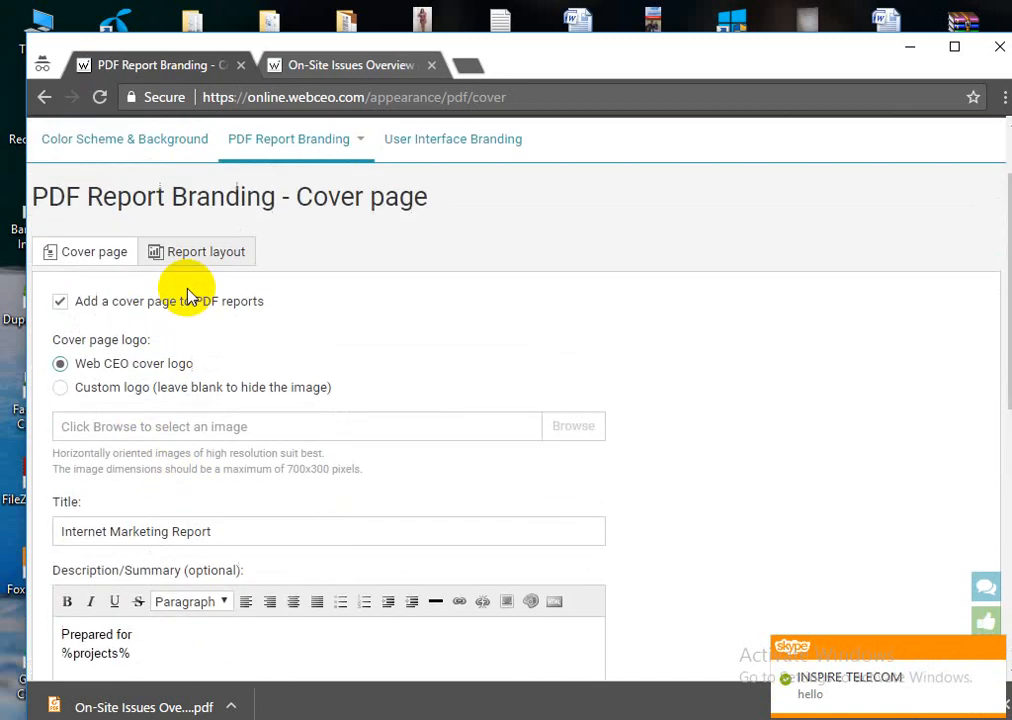
Keep the cover page enabled, select Custom logo, and browse for the logo image.
left_click(61, 302)
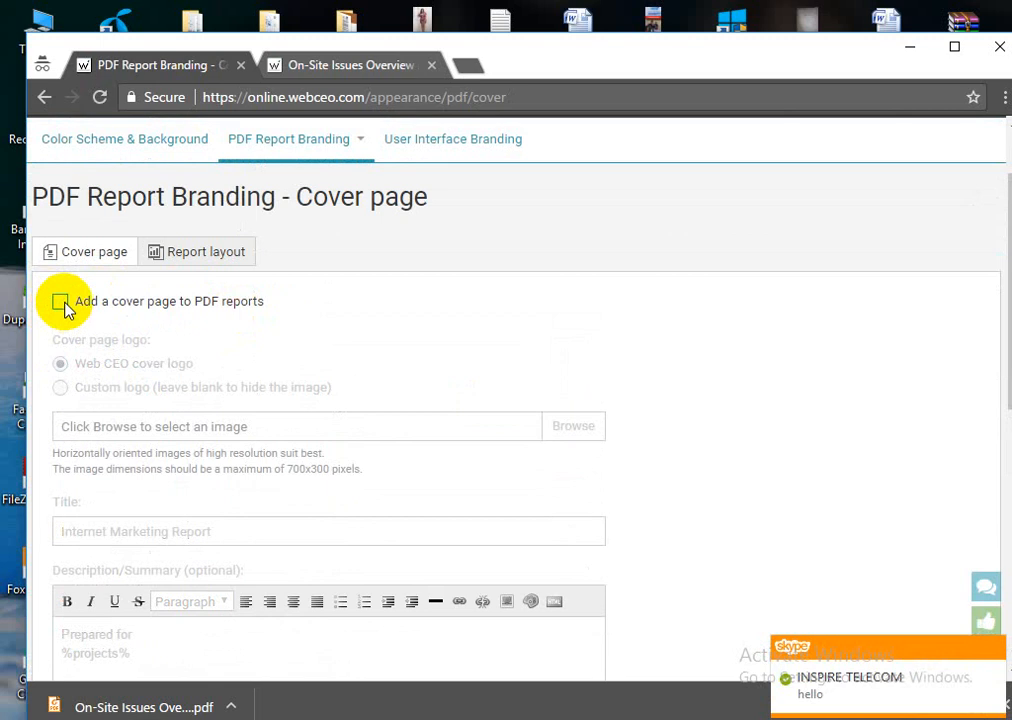
left_click(61, 302)
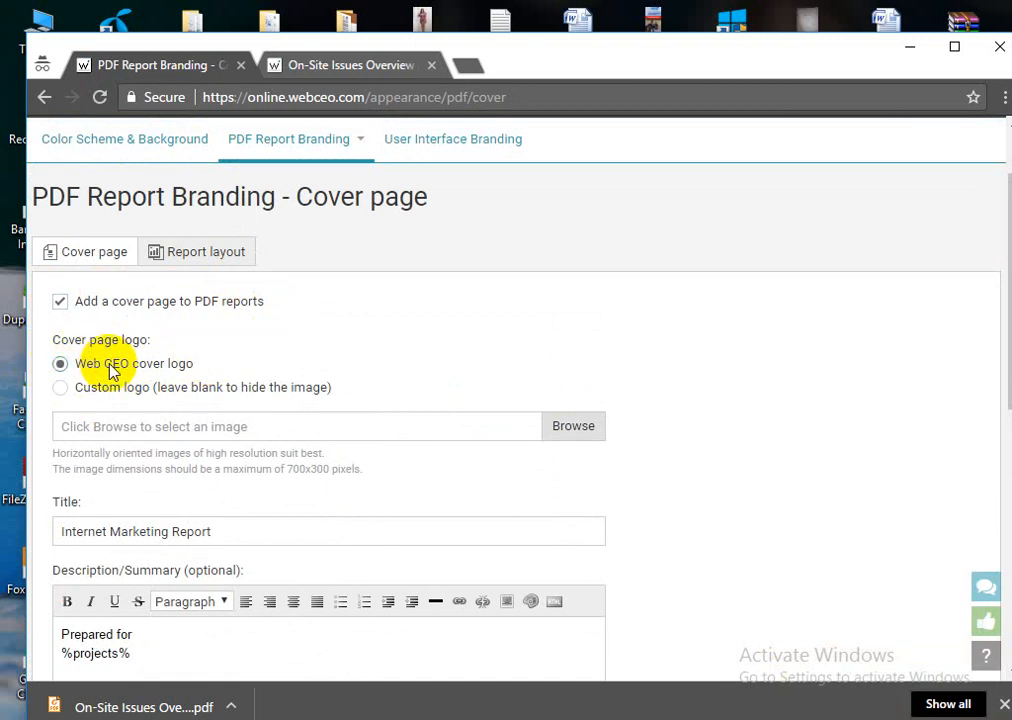
left_click(59, 390)
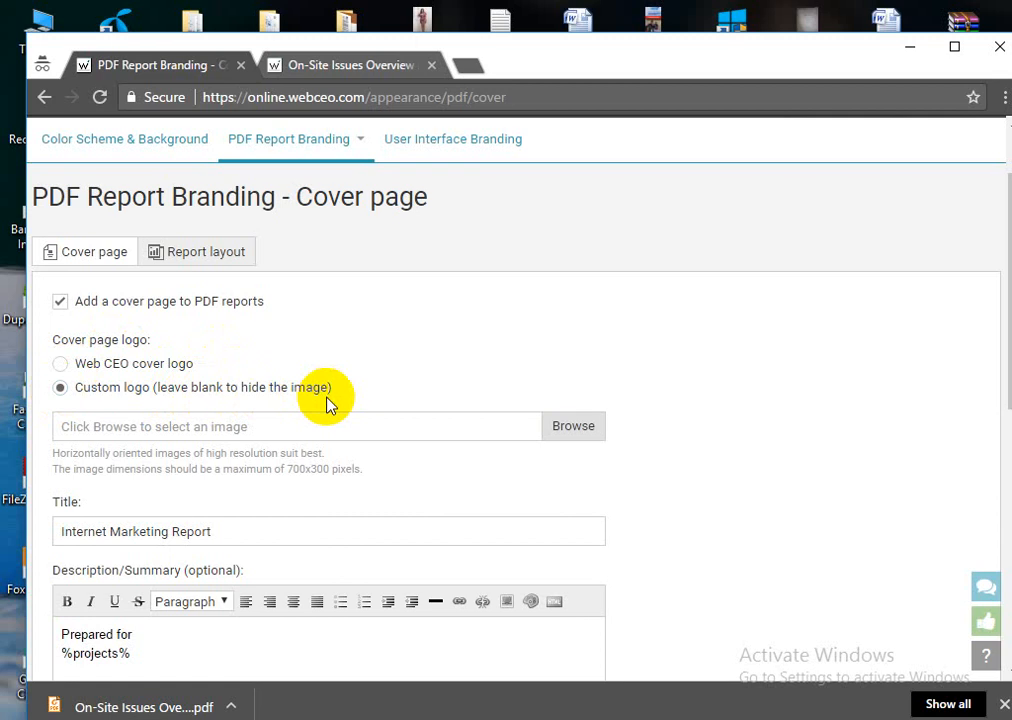
left_click(84, 436)
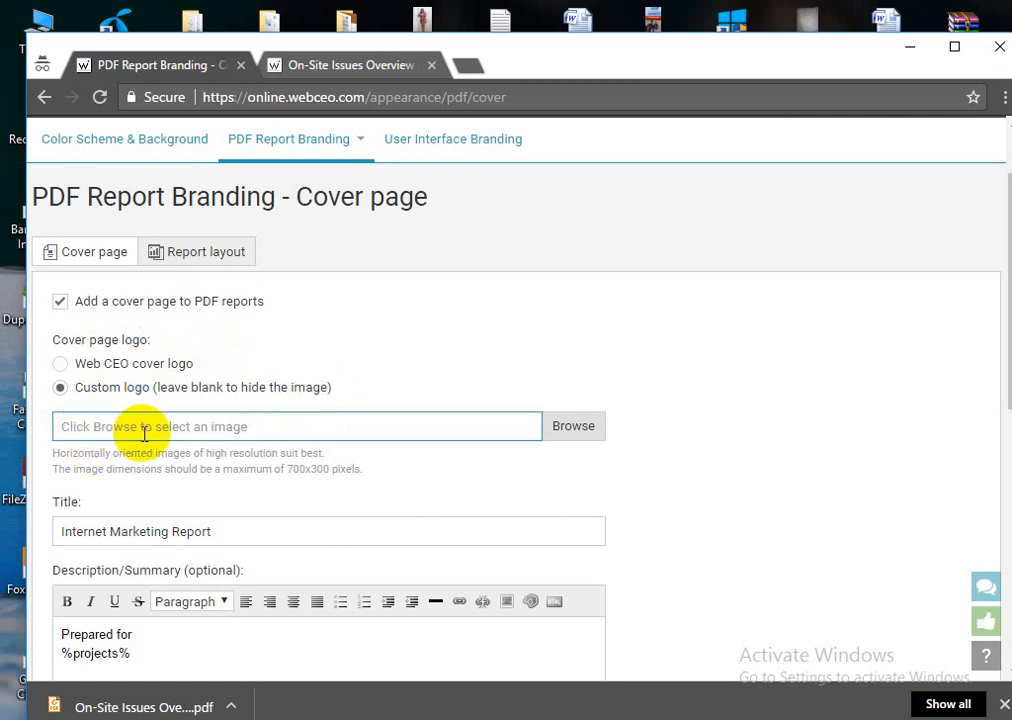
left_click(576, 427)
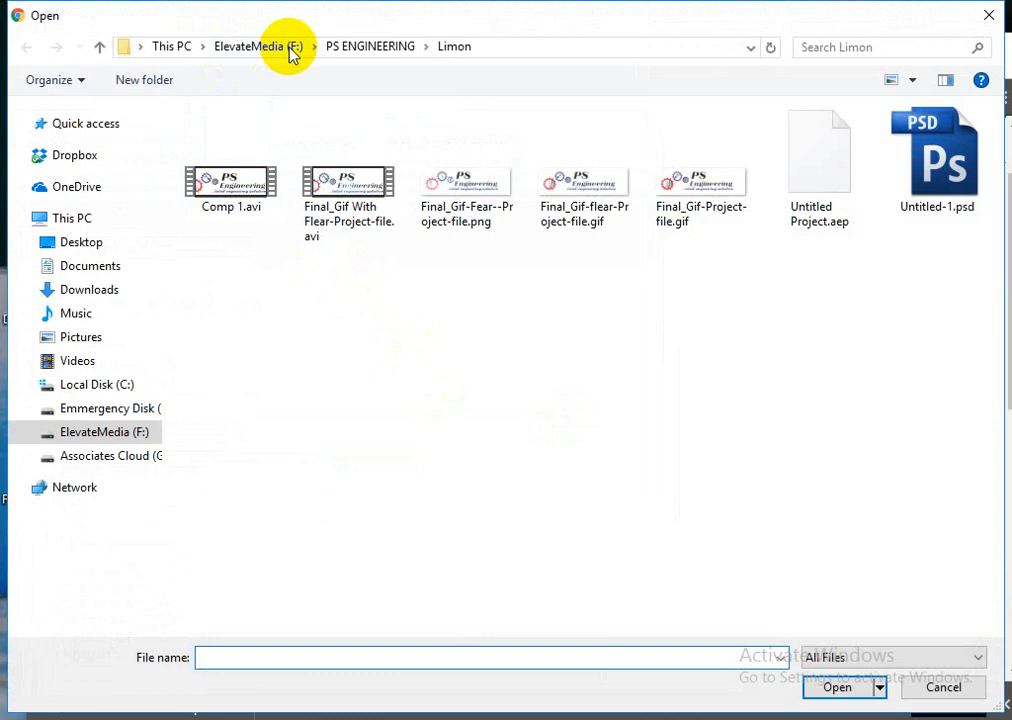
Pick Final_Gif-flear-Project-file.gif from the Limon folder as the cover logo.
left_click(372, 47)
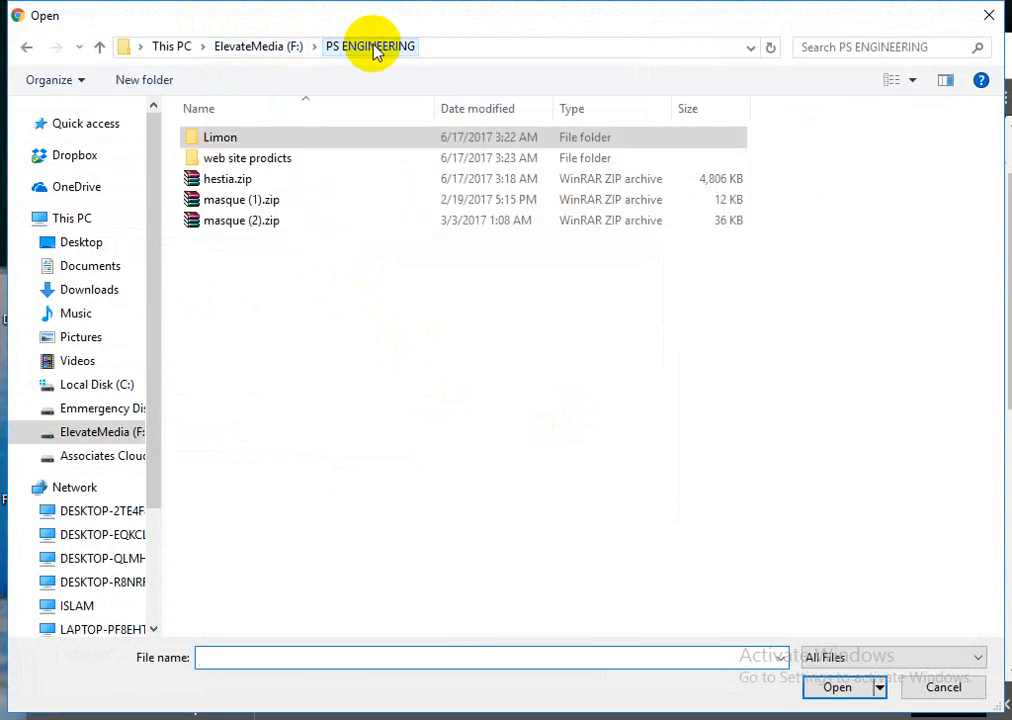
left_click(218, 140)
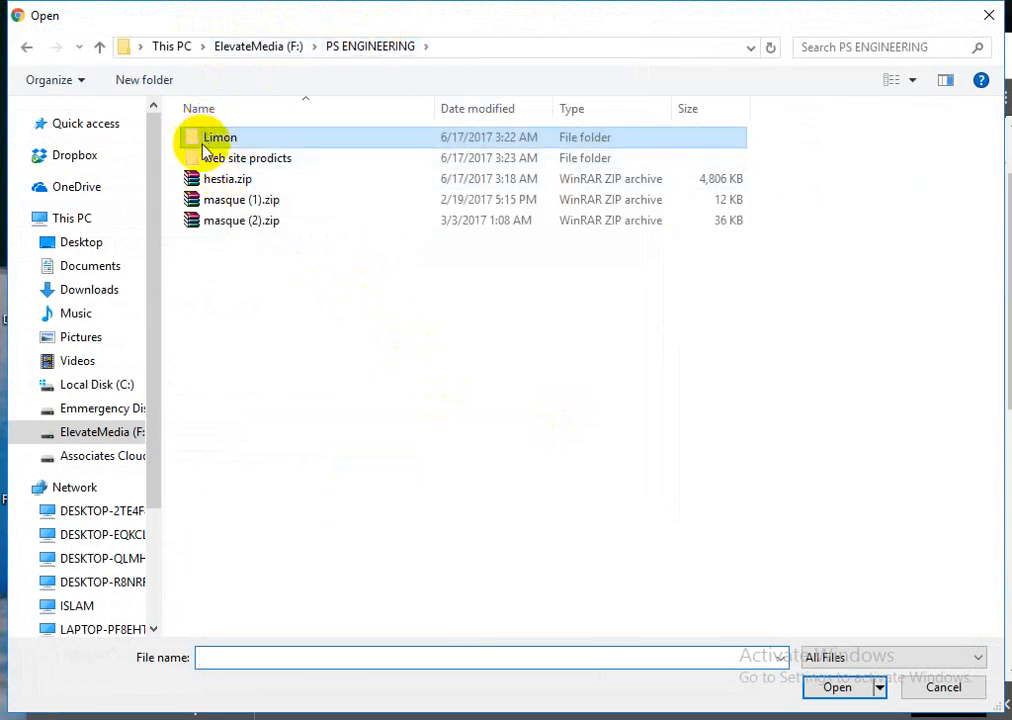
double_click(209, 143)
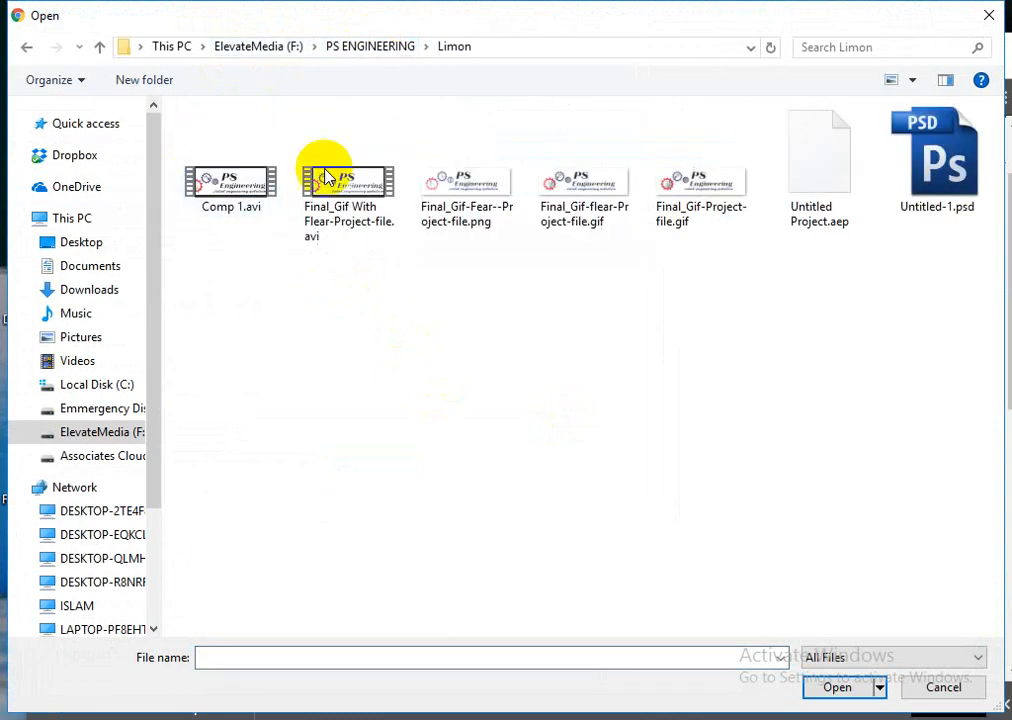
double_click(569, 184)
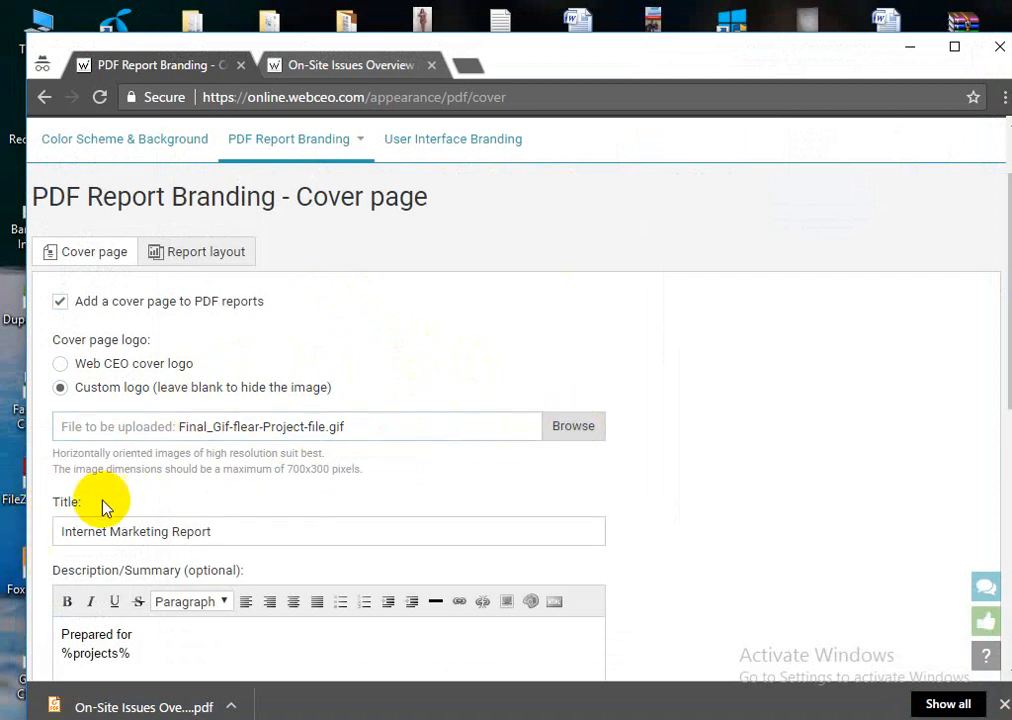
Fill the cover title with the autofill suggestion ending in DM12.
scroll(86, 505, "down", 1)
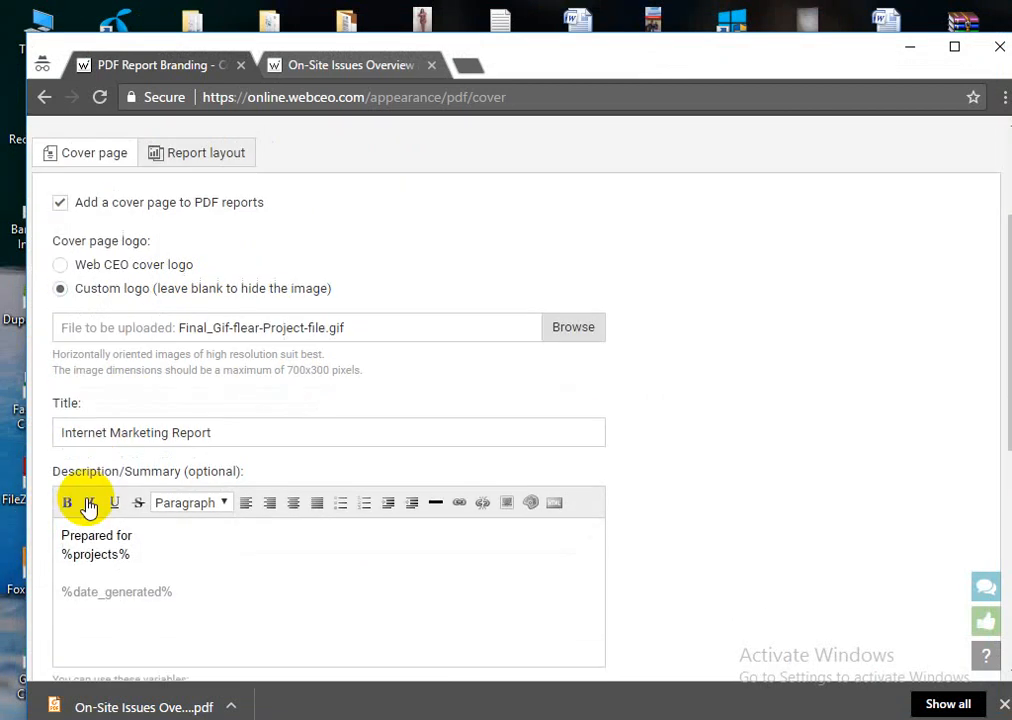
left_click(106, 434)
triple_click(106, 434)
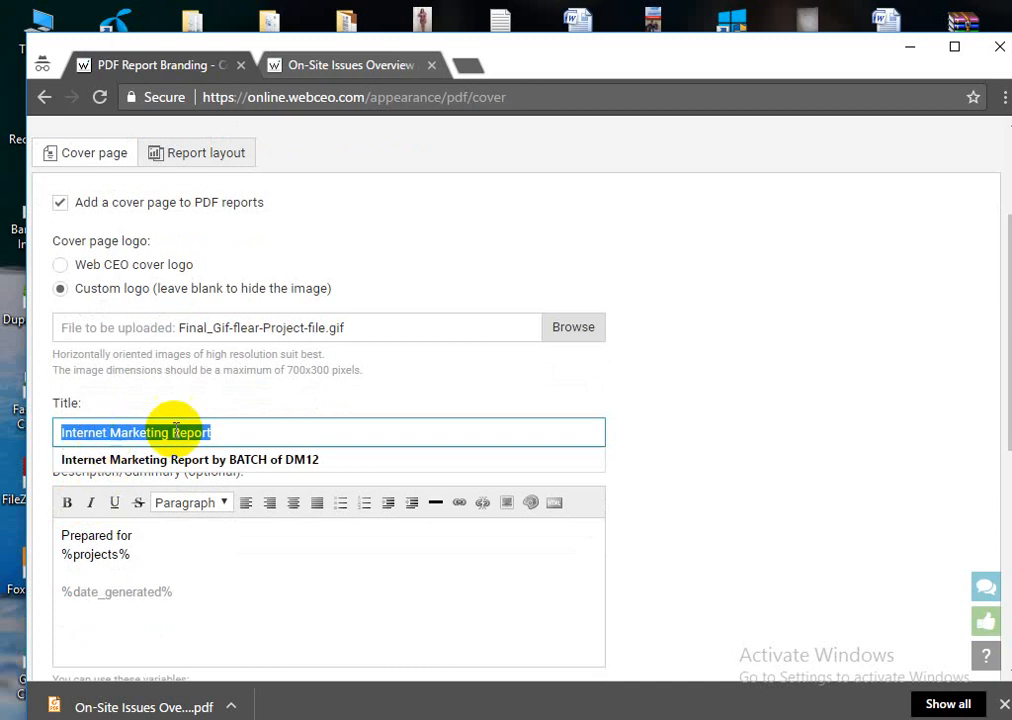
left_click(244, 461)
left_click(385, 434)
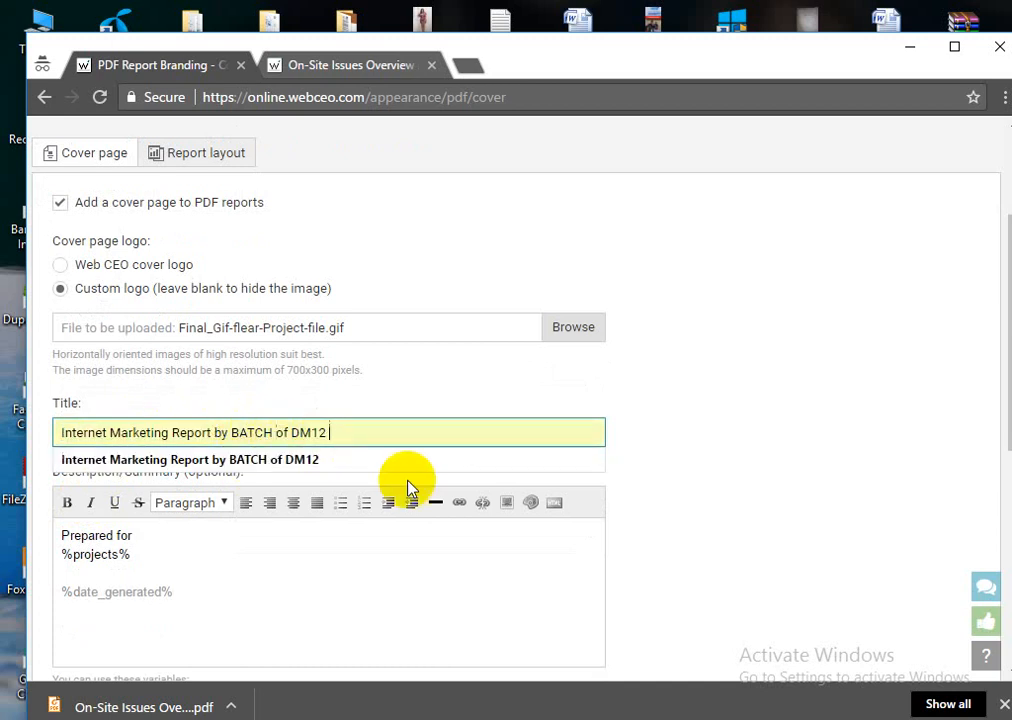
Edit the title to read 'Internet Marketing Reporting by BATCH DM13'.
key("Left")
key("Left")
key("shift+Right")
type("4")
key("Left")
key("Left")
key("Left")
key("Left")
key("Left")
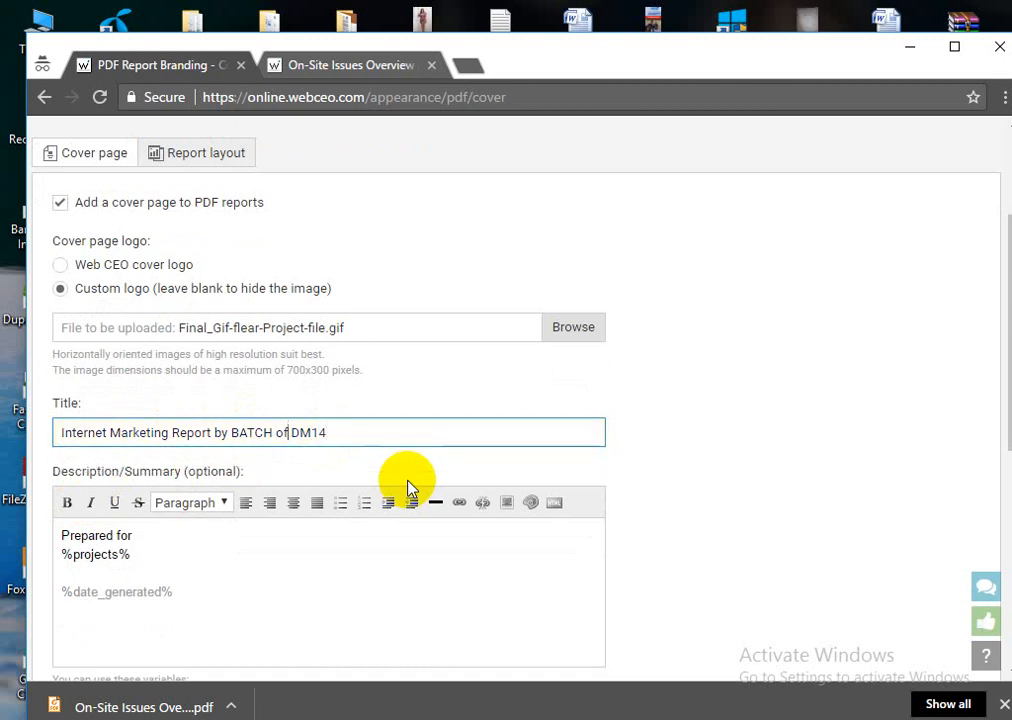
key("Right")
key("Right")
key("Right")
key("shift+Right")
type("3")
key("Left")
key("Left")
key("Left")
key("Left")
key("Left")
key("Left")
key("Left")
key("Left")
key("Left")
key("Left")
key("Left")
key("Left")
key("Left")
type("ing")
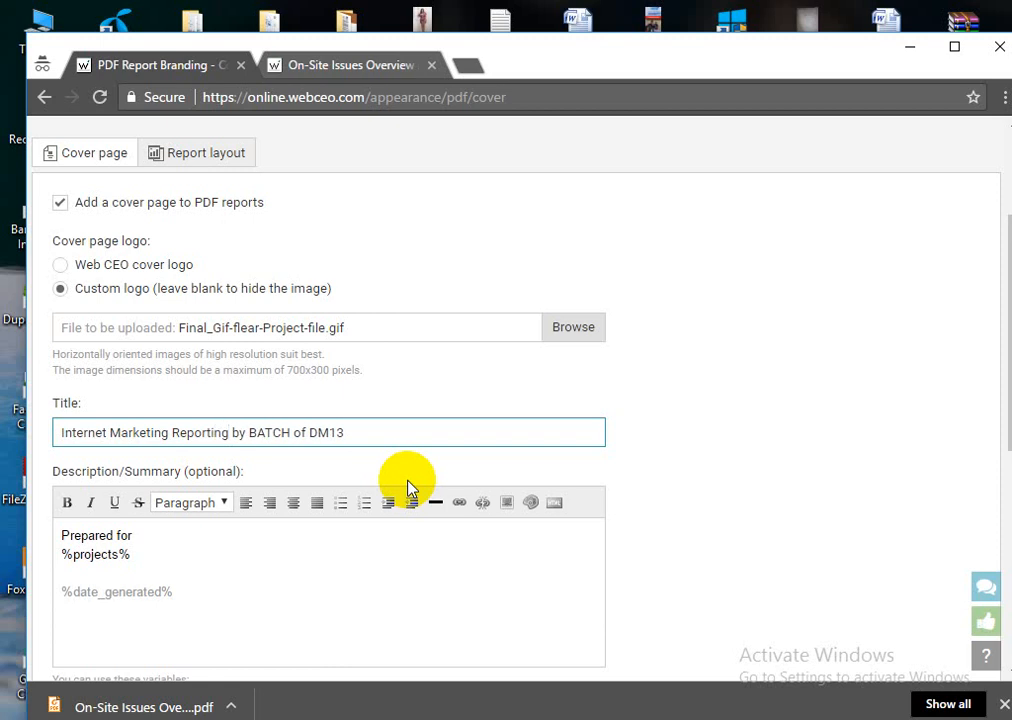
key("Right")
key("Right")
key("Right")
key("Right")
key("Right")
key("Right")
key("Right")
key("Right")
key("Right")
key("Right")
key("Right")
key("Right")
key("Right")
key("Right")
key("Right")
key("Left")
key("Left")
key("Left")
key("BackSpace")
key("BackSpace")
key("BackSpace")
Place the cursor in the cover description text, after checking the title field.
left_click(172, 553)
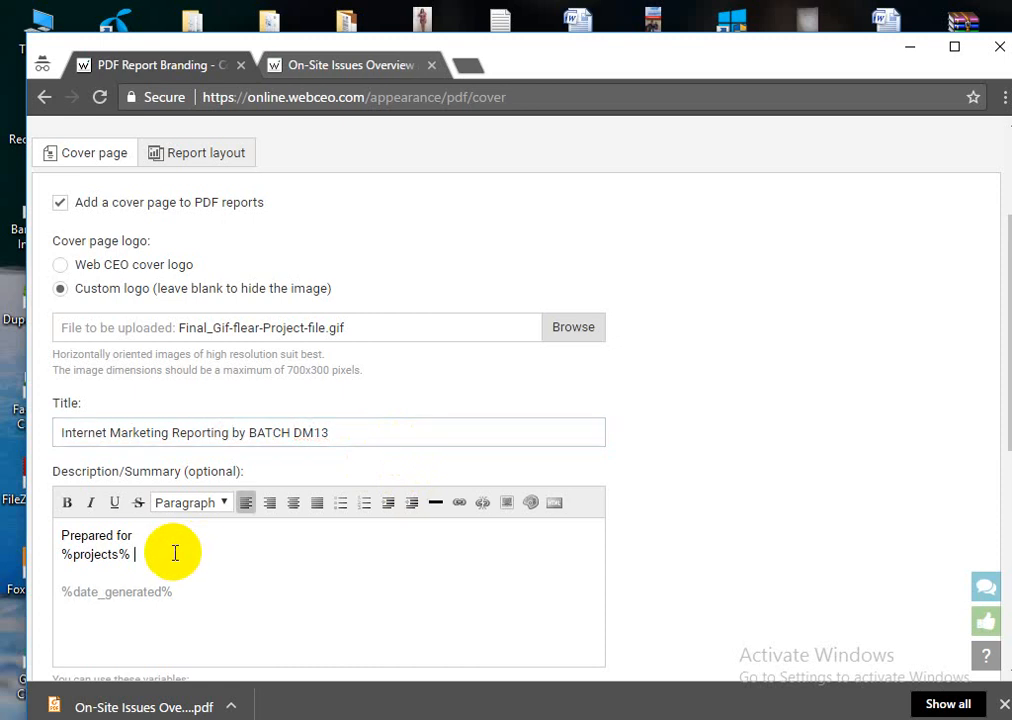
left_click(106, 432)
key("ctrl+a")
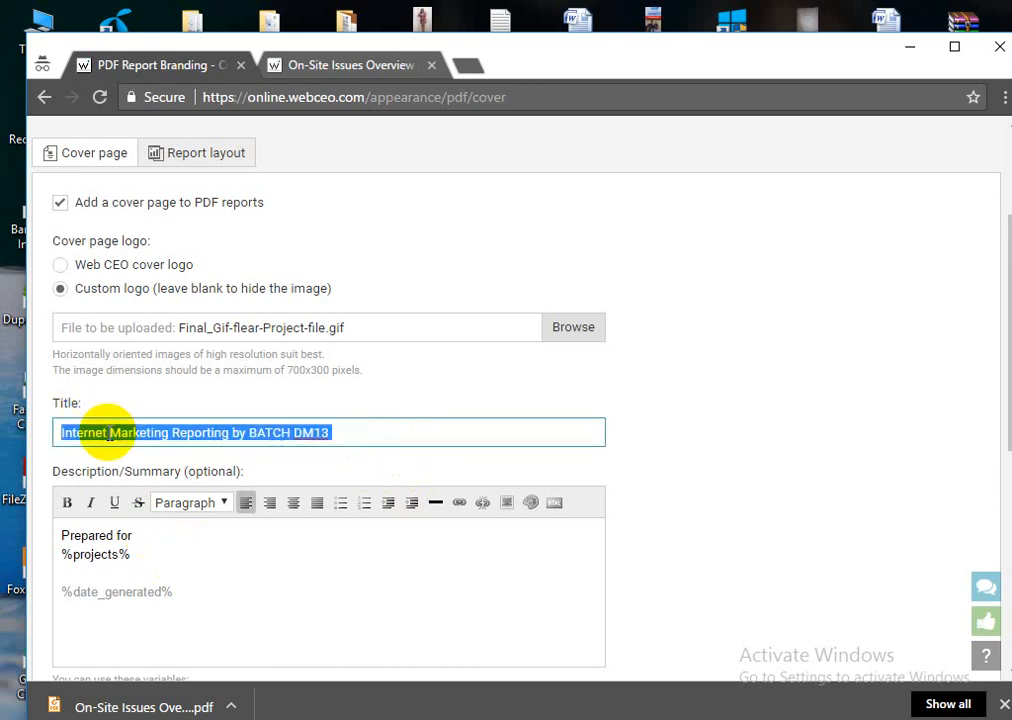
scroll(106, 436, "down", 2)
left_click(101, 338)
triple_click(101, 338)
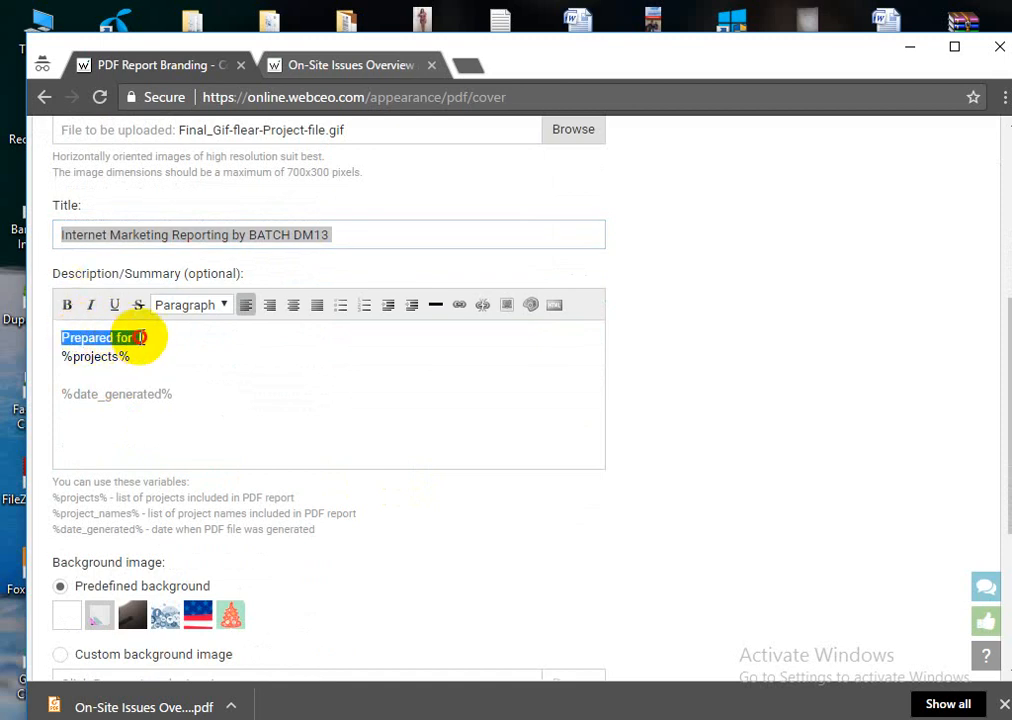
left_click(138, 339)
scroll(165, 330, "up", 1)
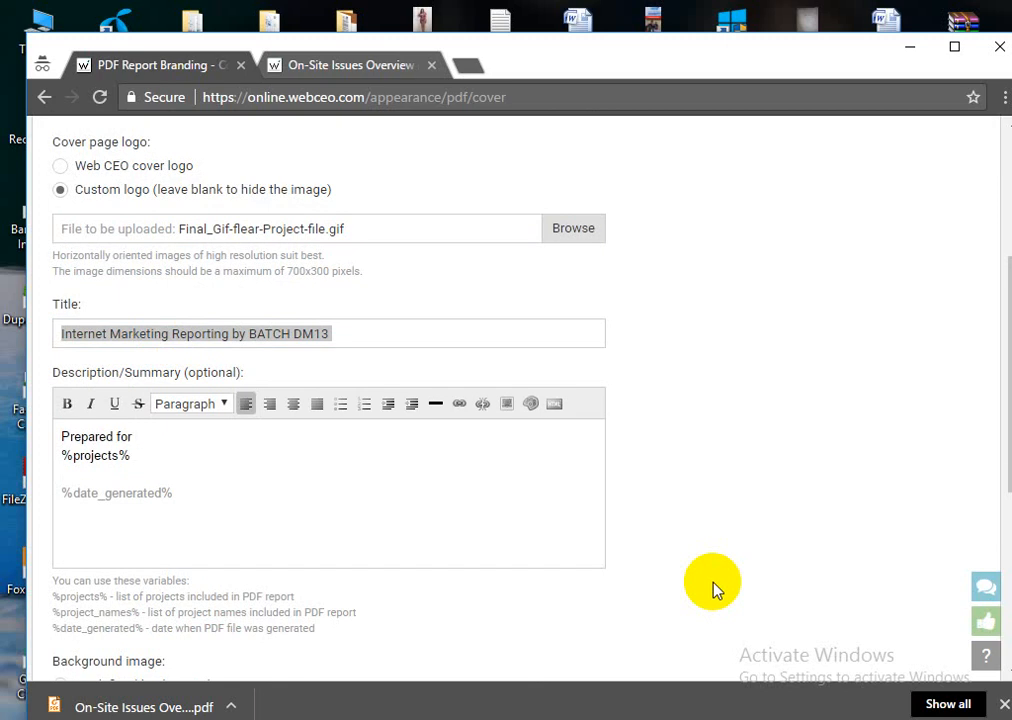
Type 'Prepared by' with the author's name and a colon, moving 'Prepared for %projects%' to its own line.
type("Prepareb")
key("BackSpace")
type("d by Ruhul ")
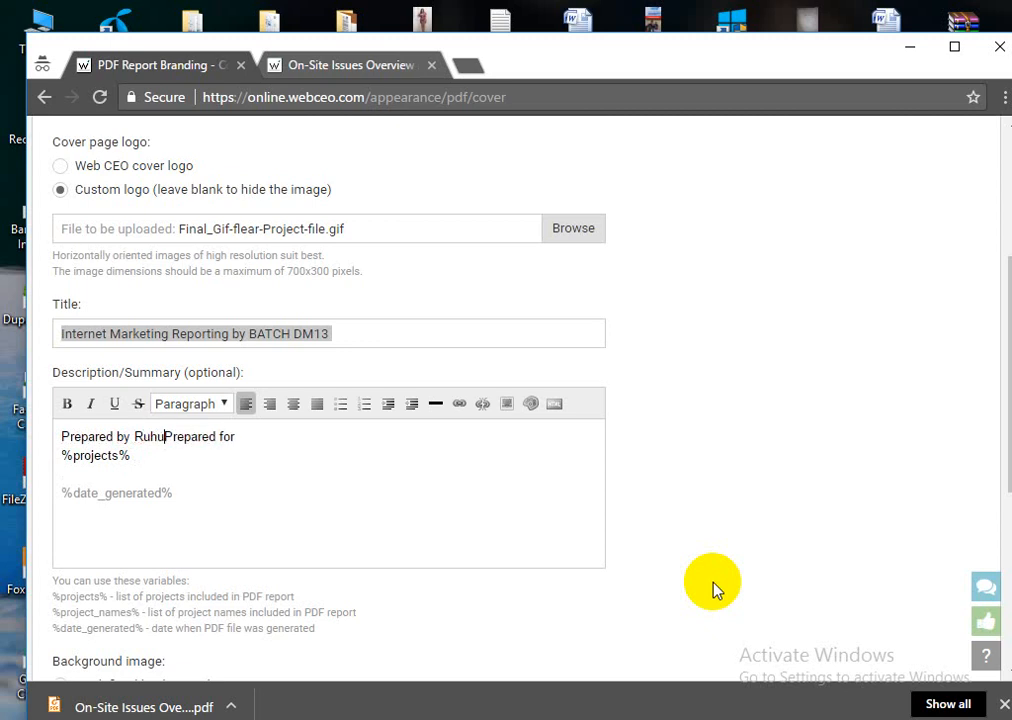
type("K. Sagor")
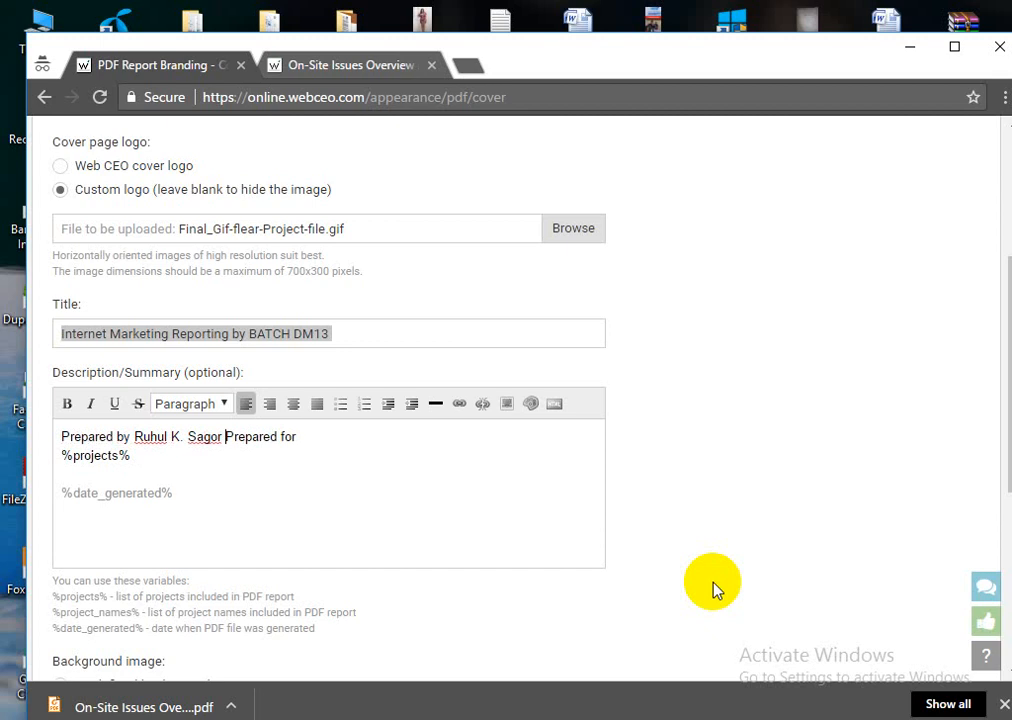
key("BackSpace")
type(":")
key("Return")
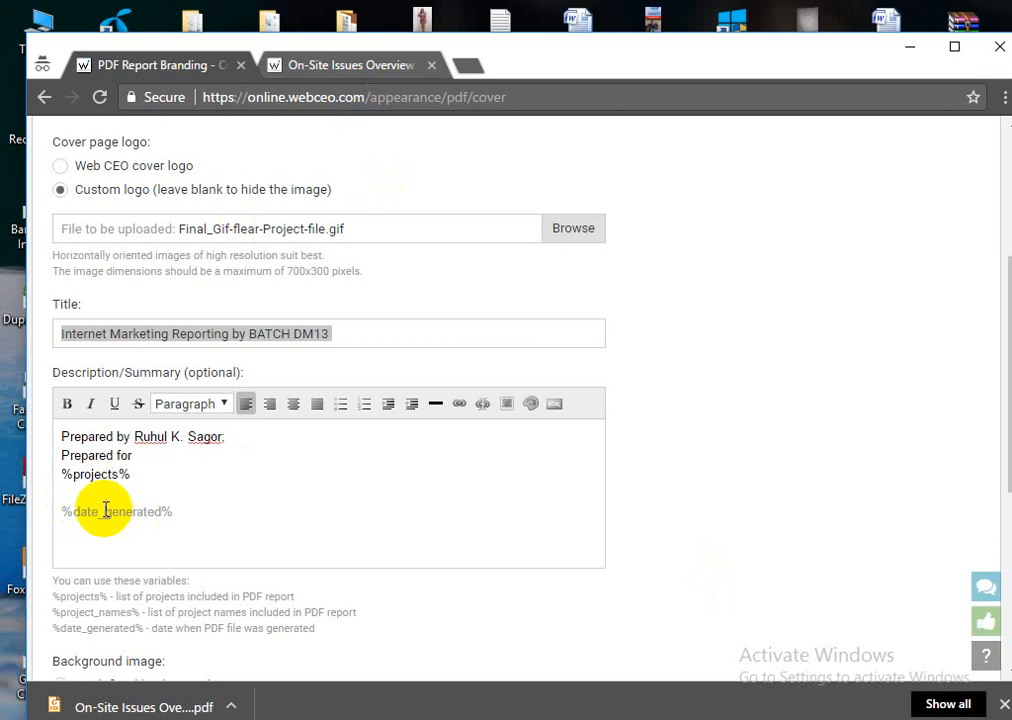
triple_click(137, 511)
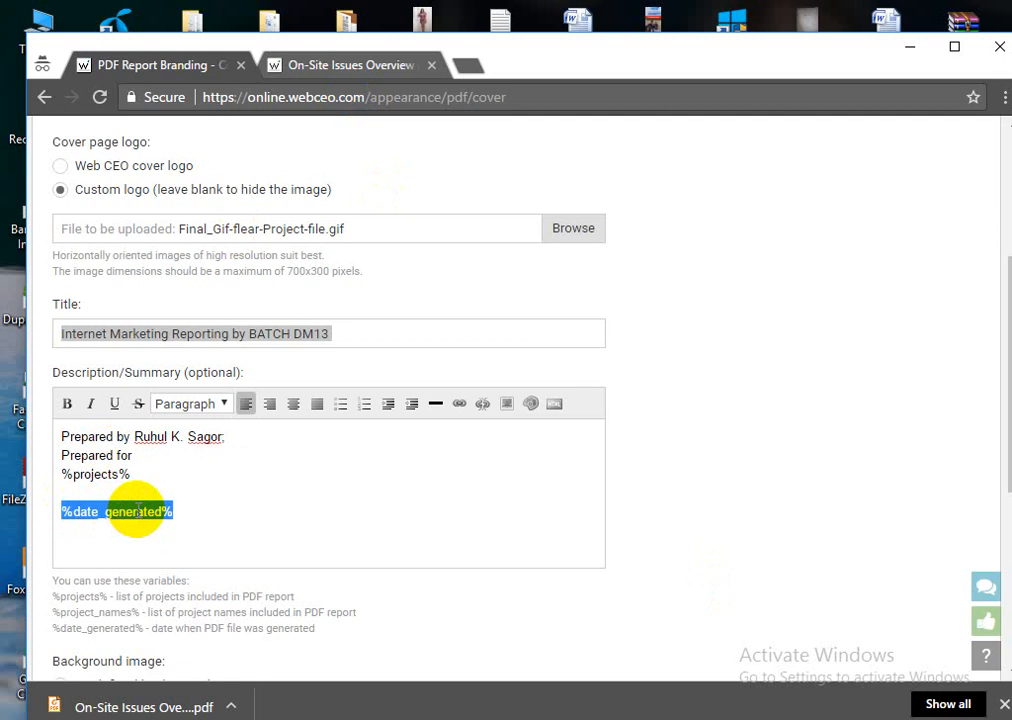
left_click(148, 513)
scroll(150, 530, "down", 2)
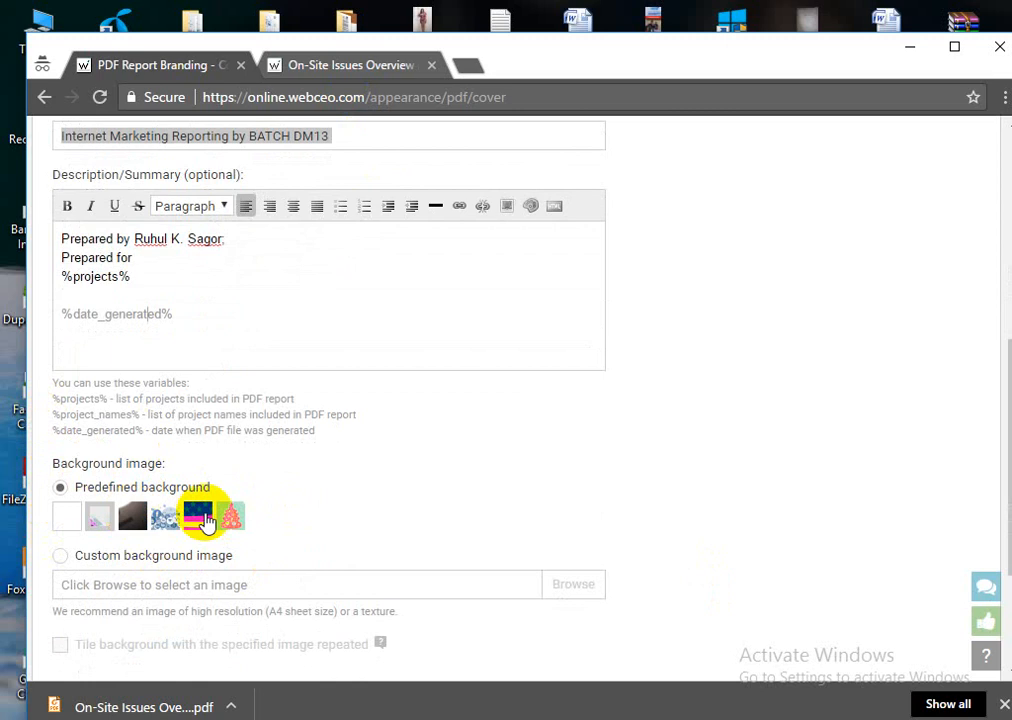
left_click(60, 558)
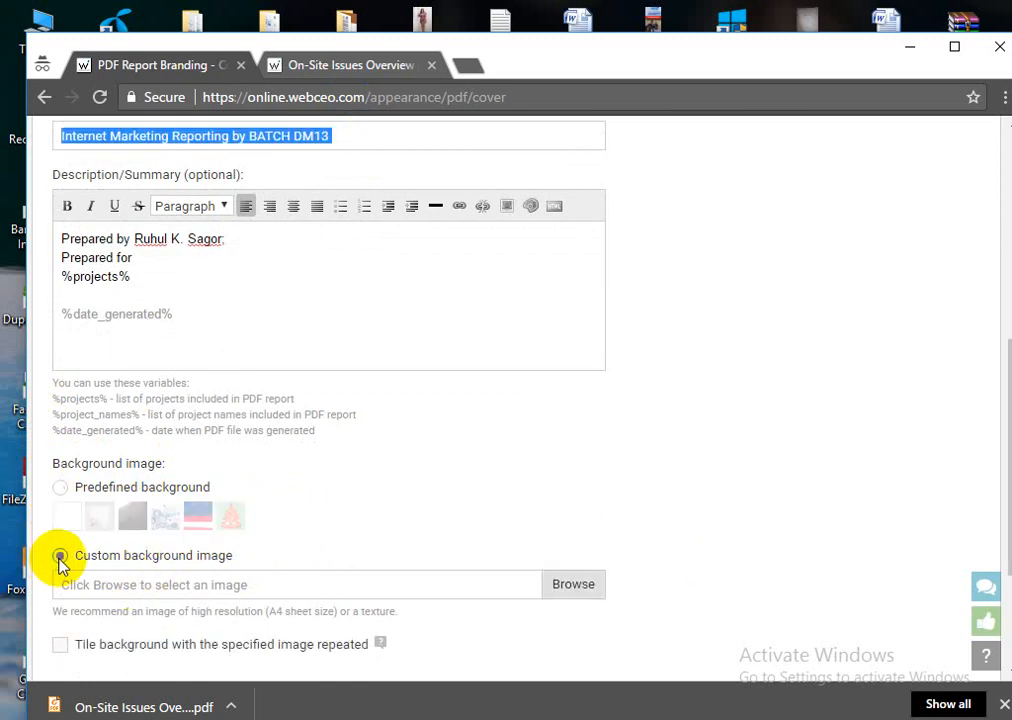
left_click(572, 590)
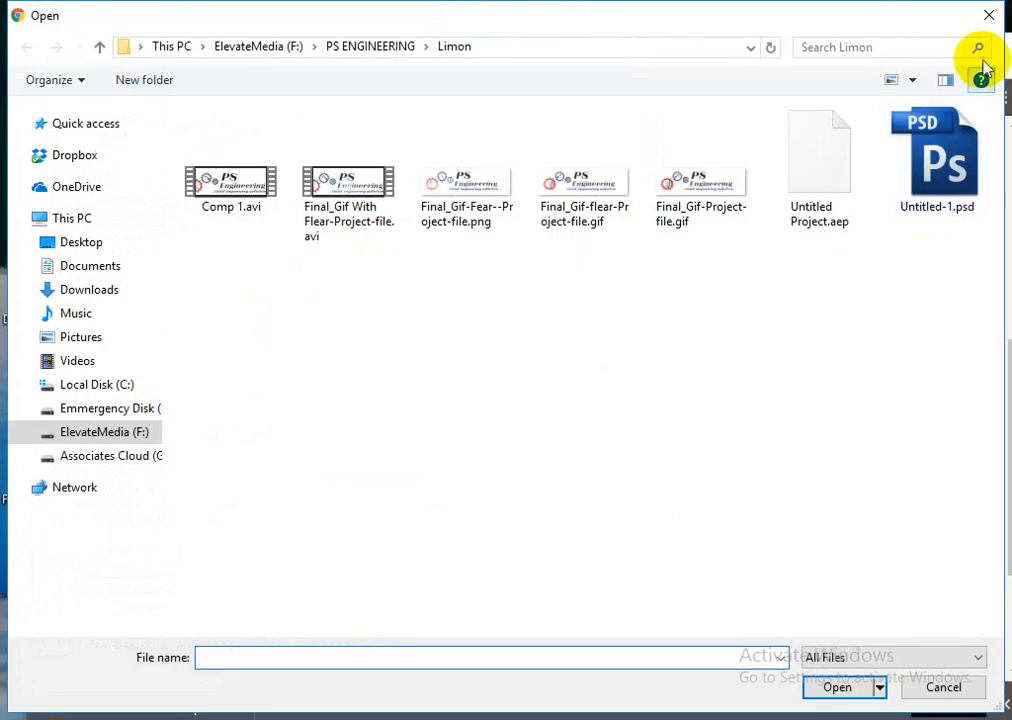
left_click(989, 15)
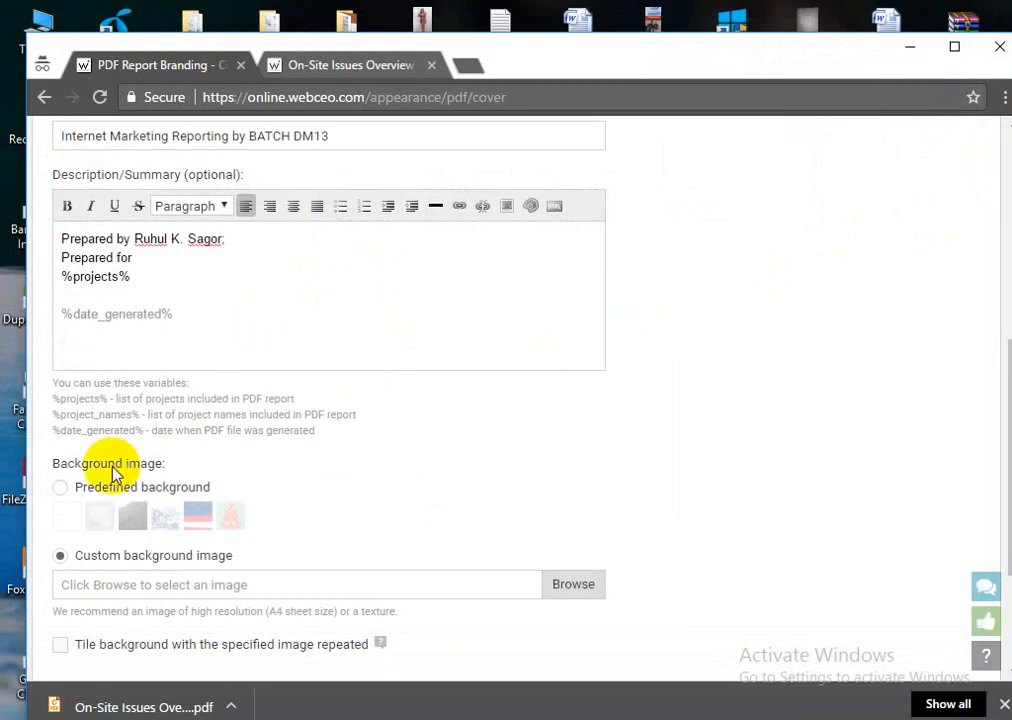
left_click(60, 488)
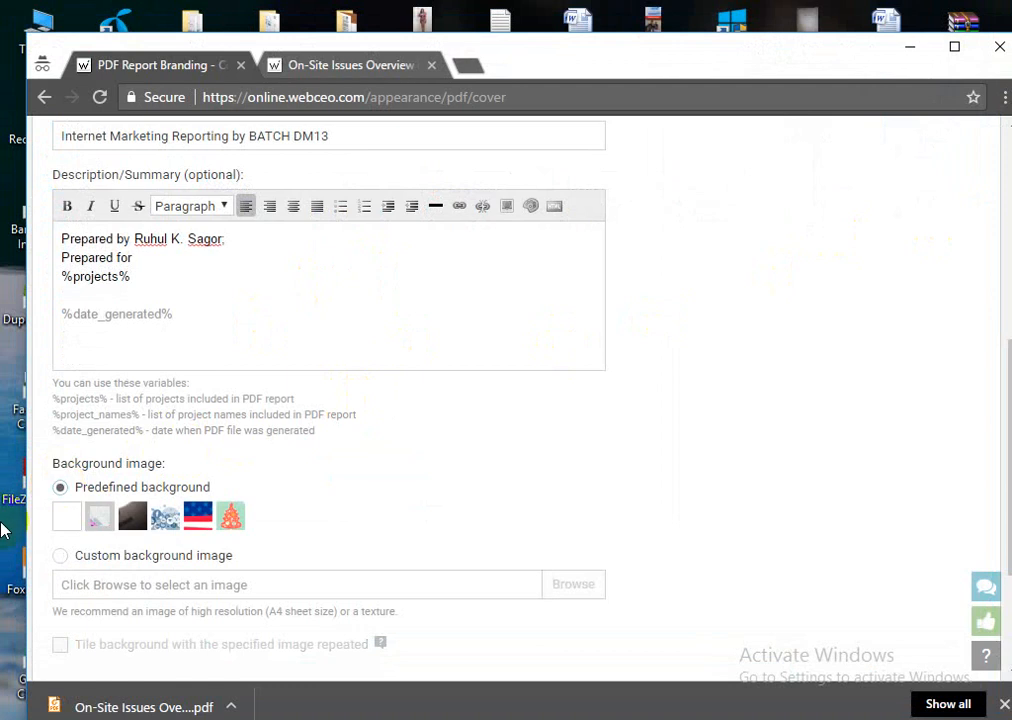
Choose the Social background and apply the cover settings, uploading the custom logo.
left_click(165, 522)
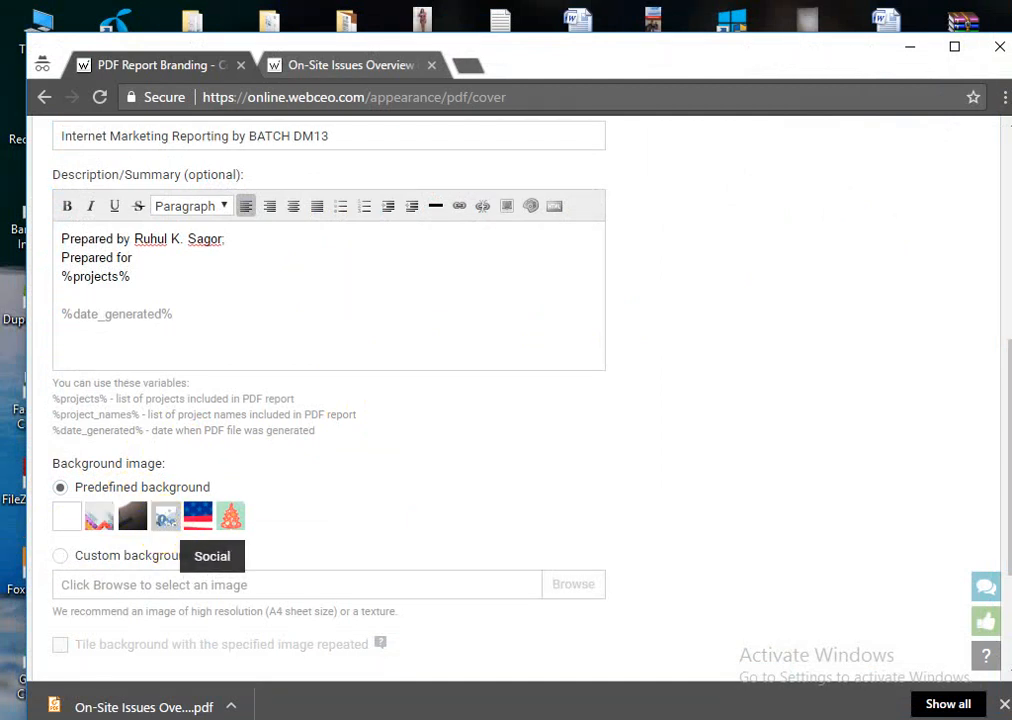
scroll(104, 652, "down", 2)
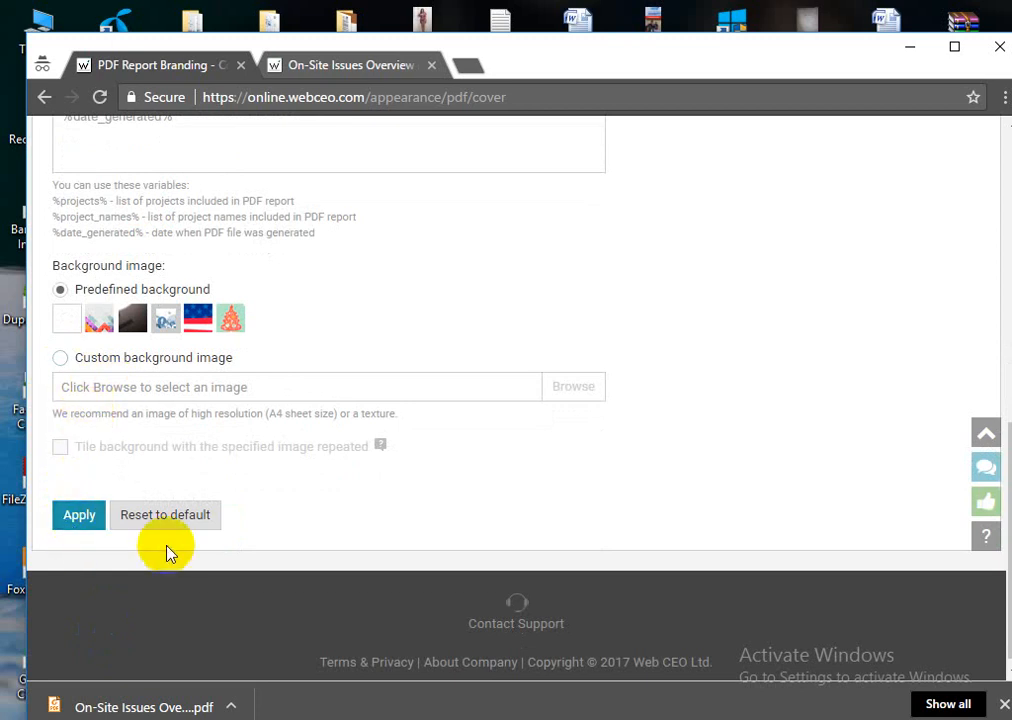
left_click(81, 518)
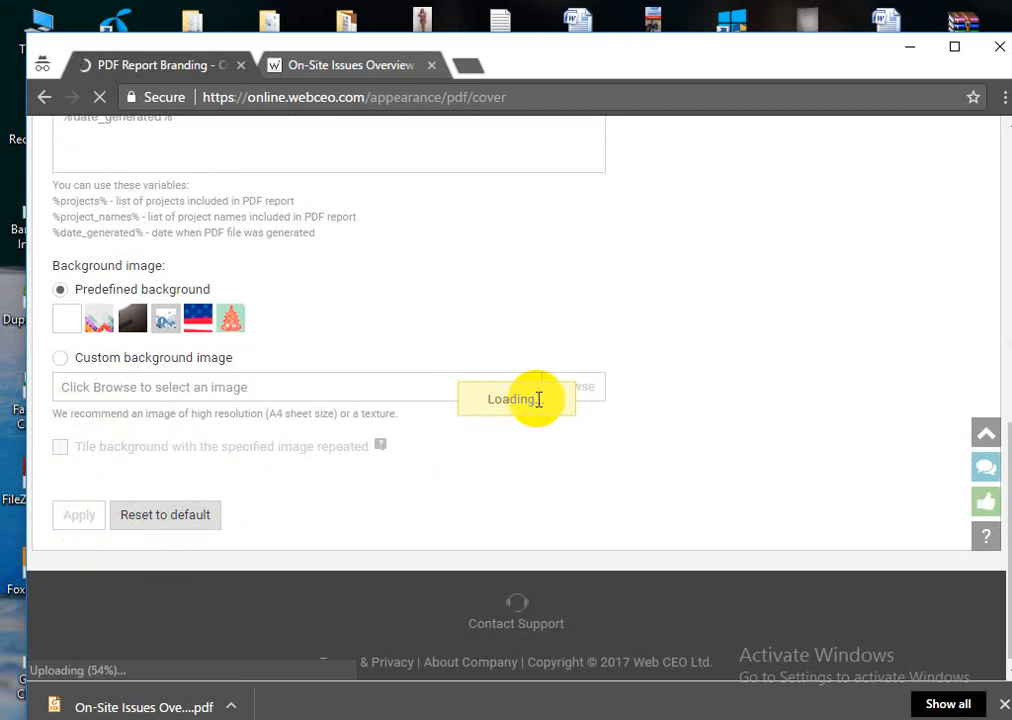
scroll(538, 399, "up", 7)
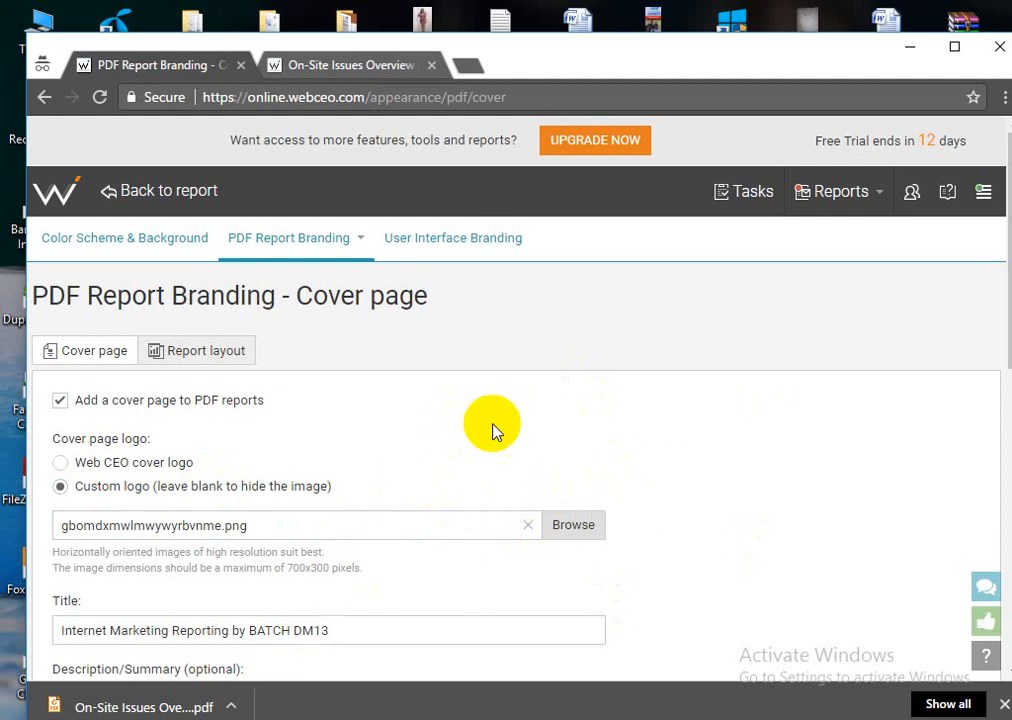
left_click(499, 531)
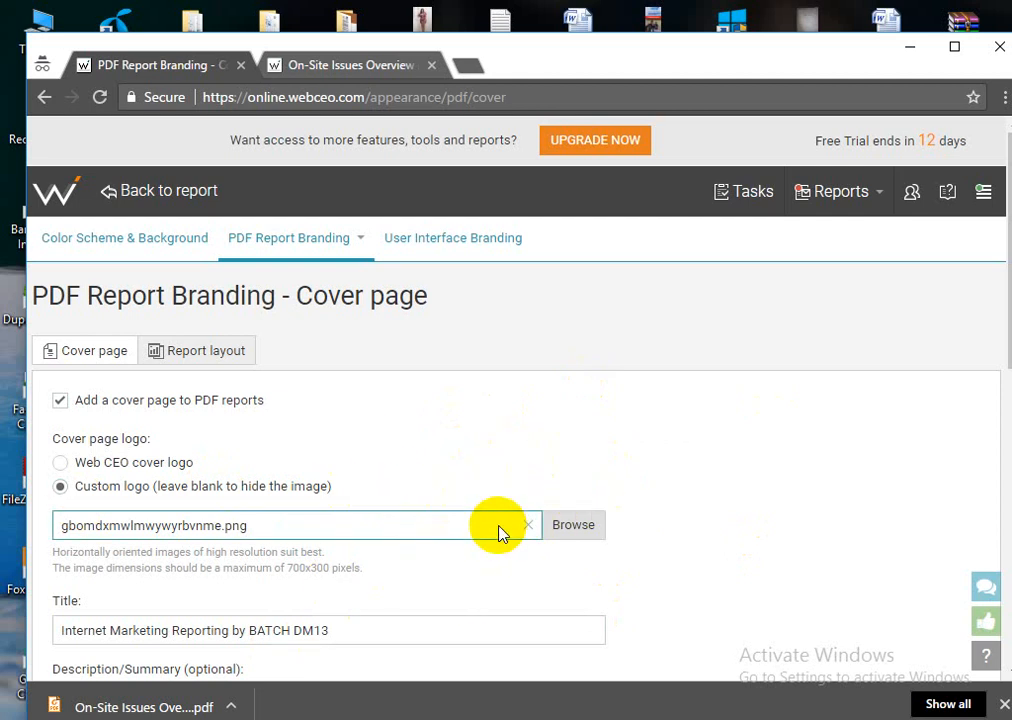
Switch to the Report layout tab and scroll through its logo and header settings.
left_click(210, 358)
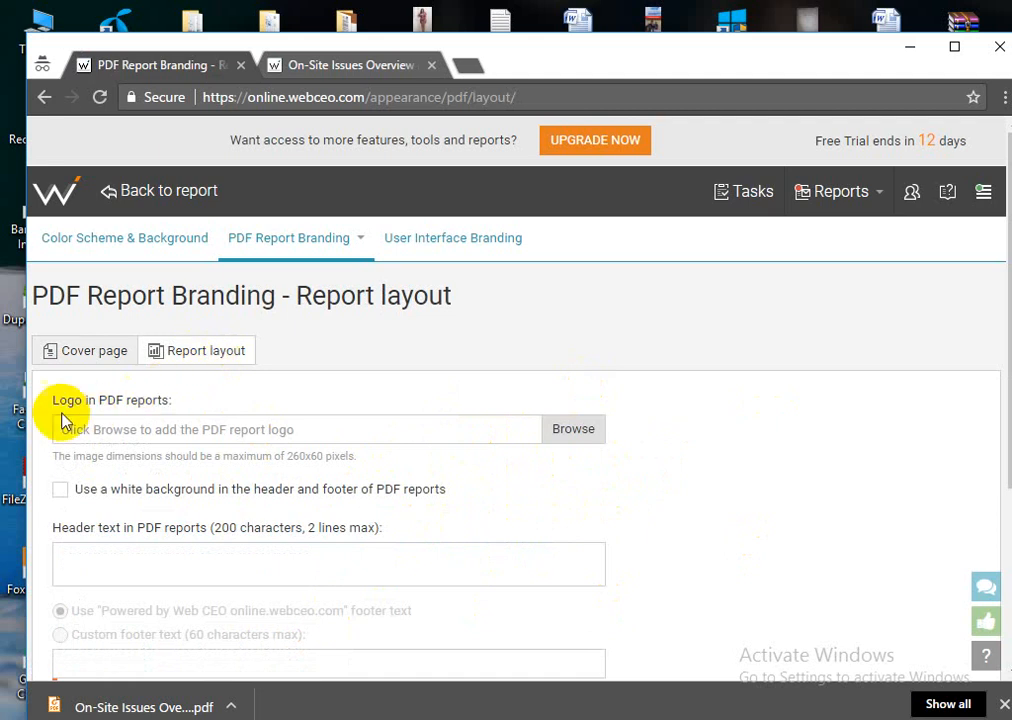
scroll(172, 425, "down", 1)
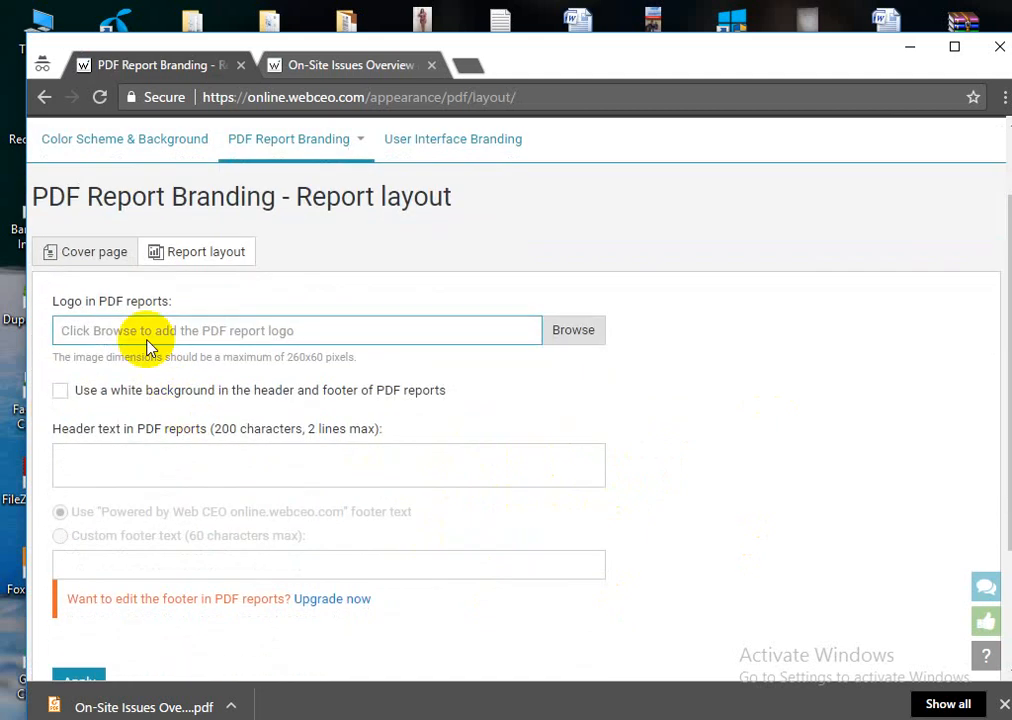
Browse for a PDF report logo, searching folders on the ElevateMedia (F:) drive.
left_click(565, 332)
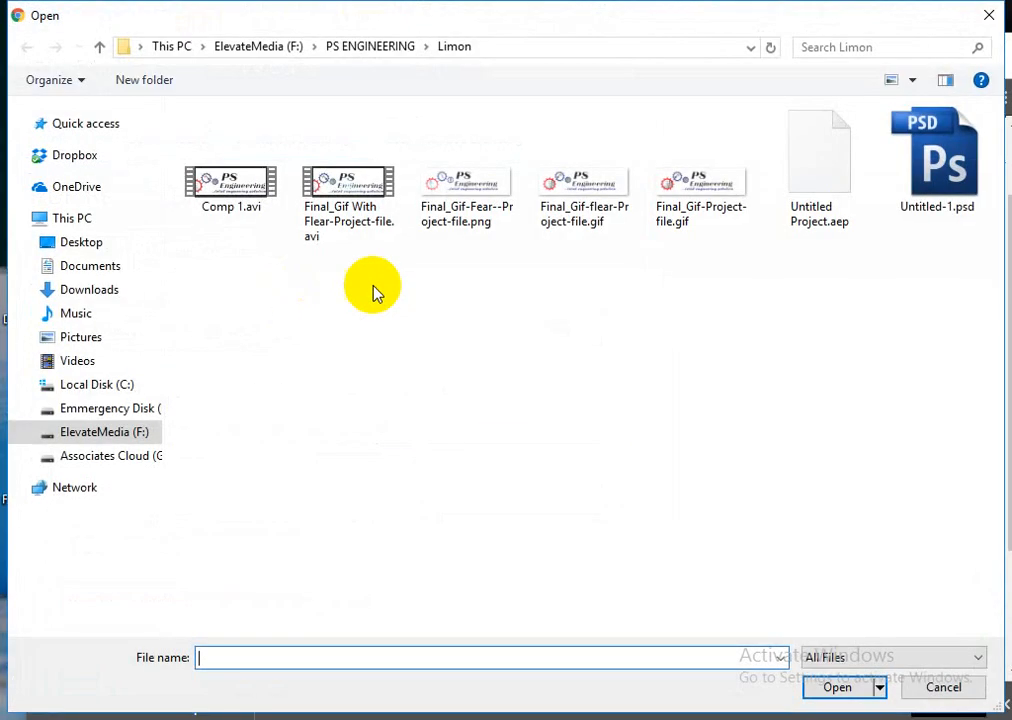
left_click(376, 48)
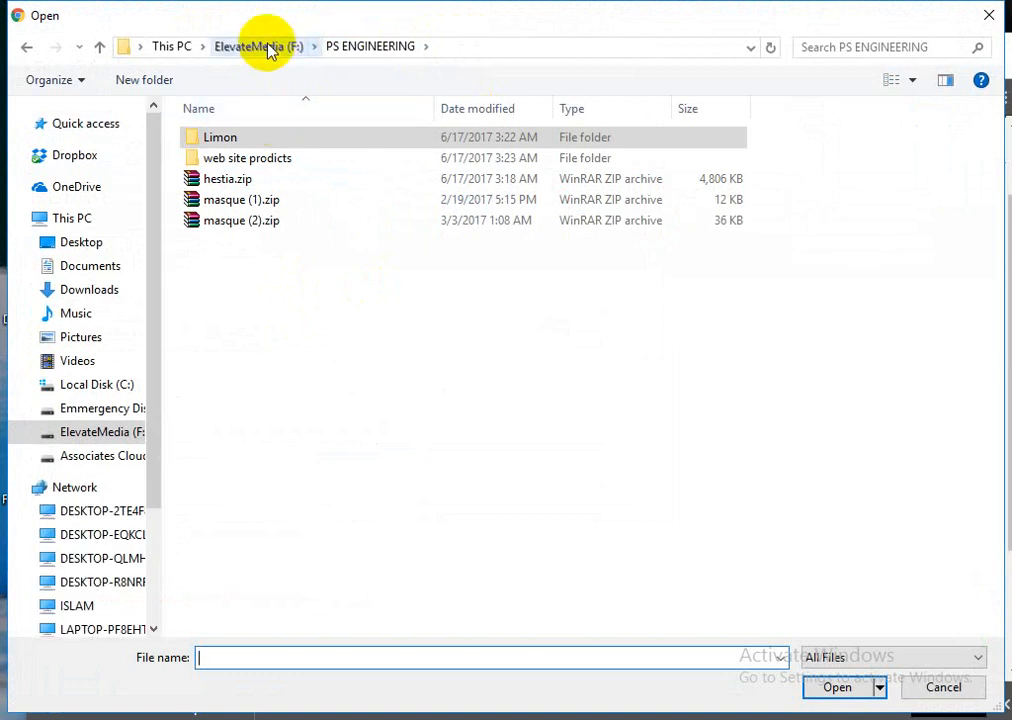
left_click(262, 48)
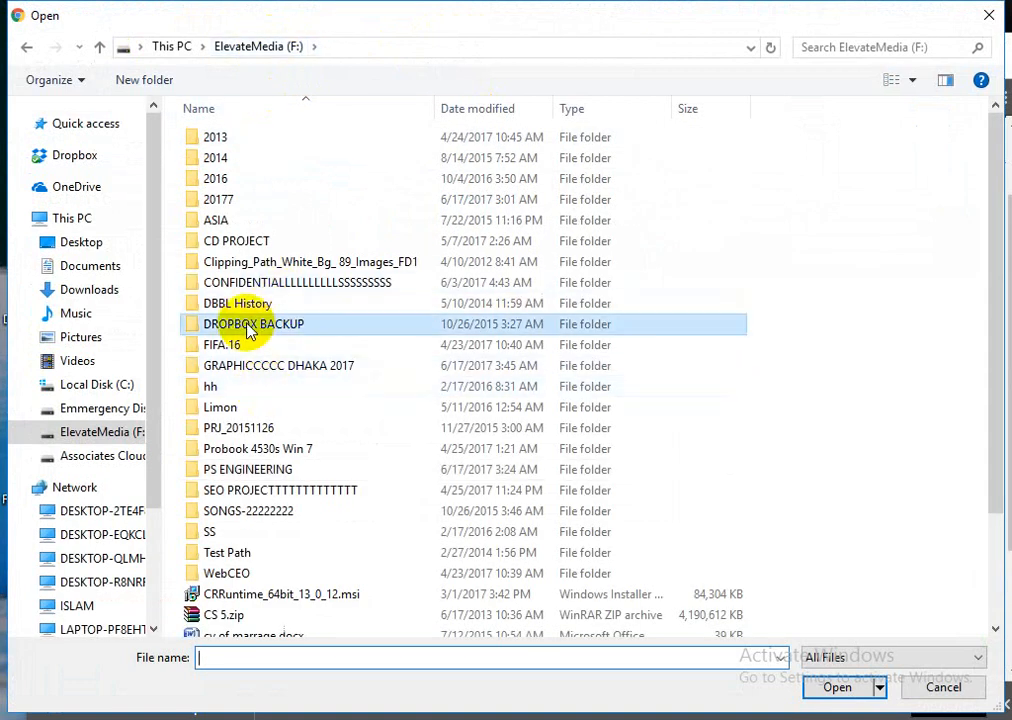
left_click(240, 284)
left_click(250, 515)
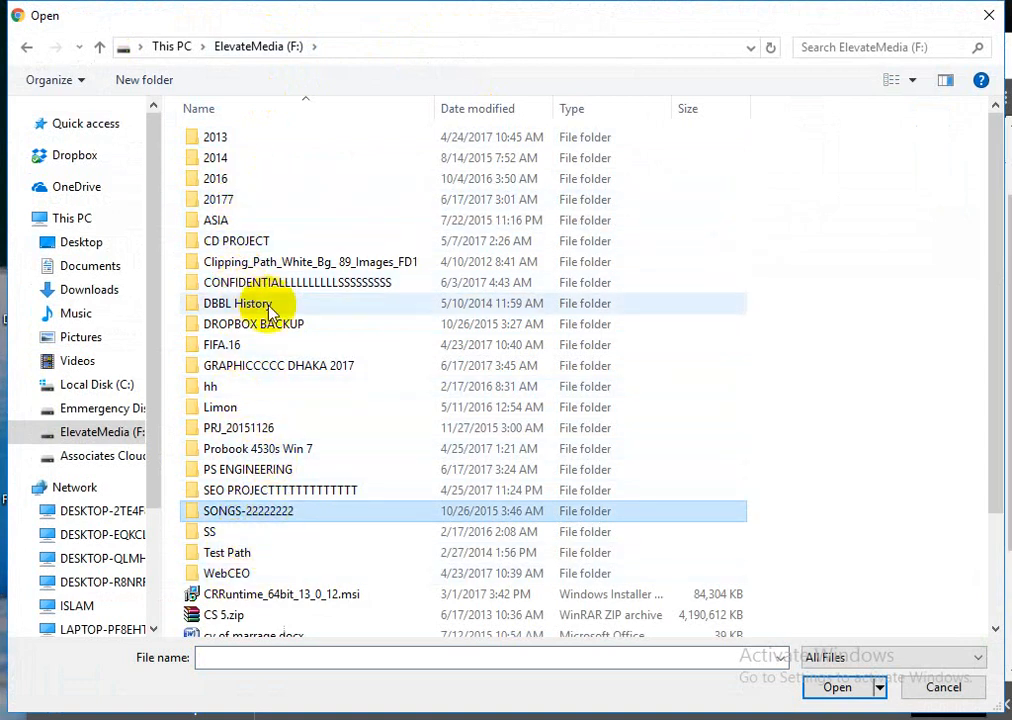
mouse_move(255, 448)
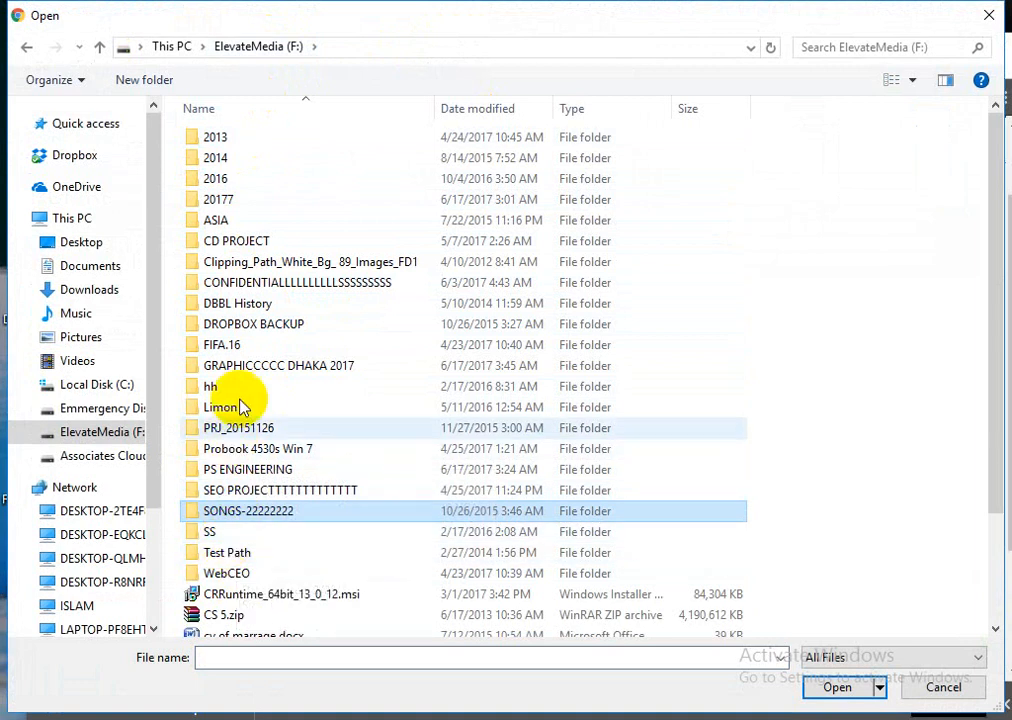
left_click(255, 369)
left_click(246, 304)
double_click(250, 283)
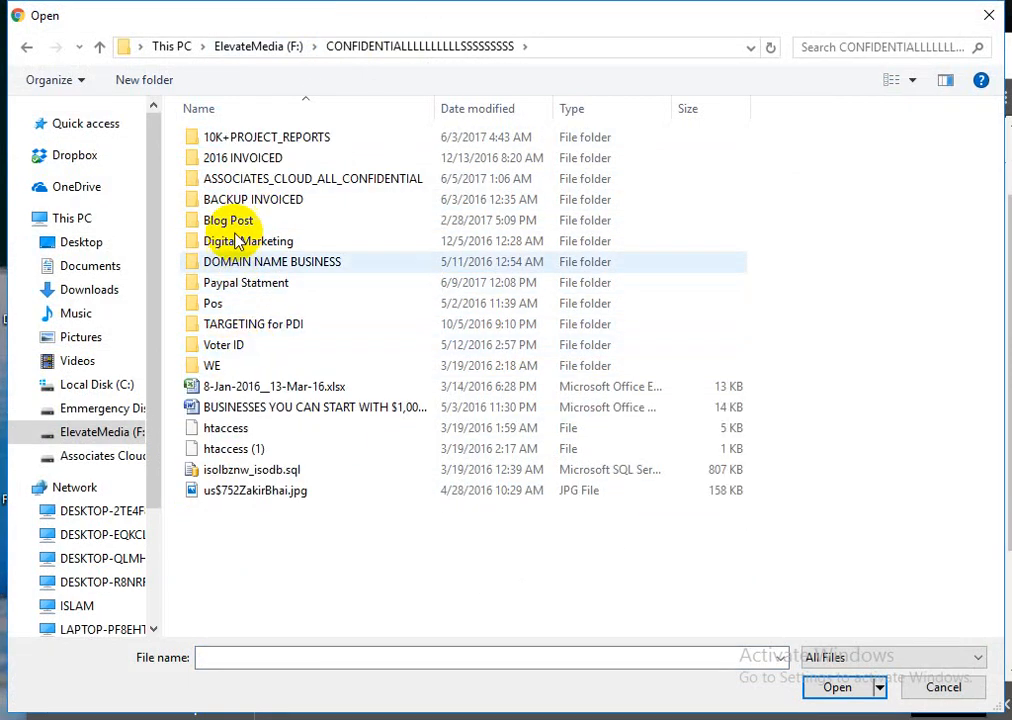
key("BackSpace")
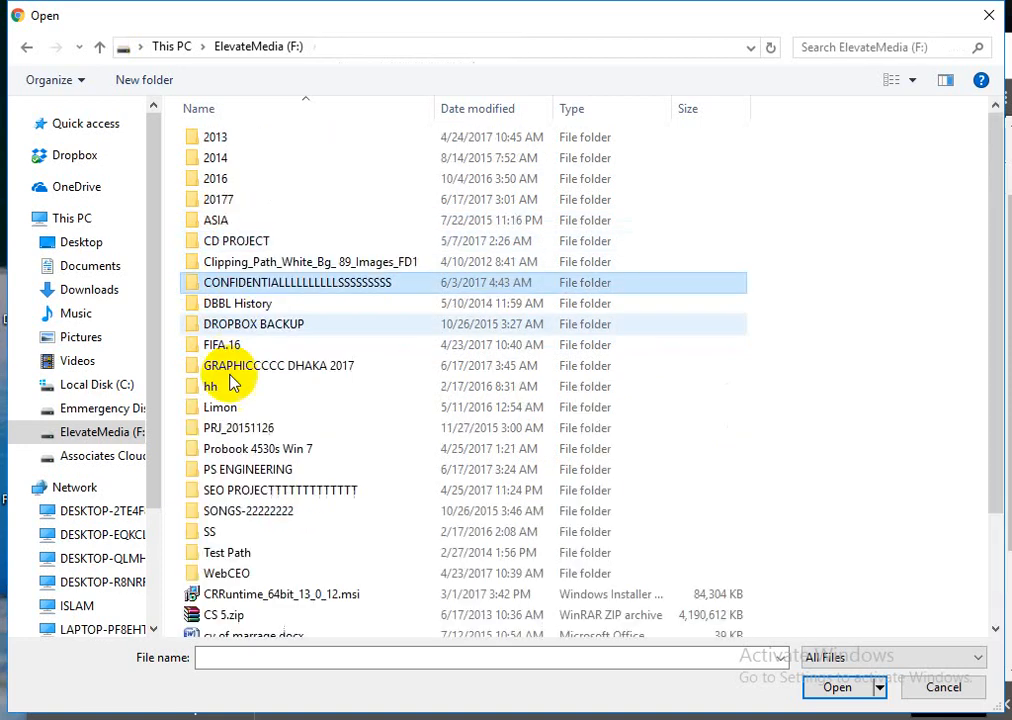
scroll(254, 466, "down", 2)
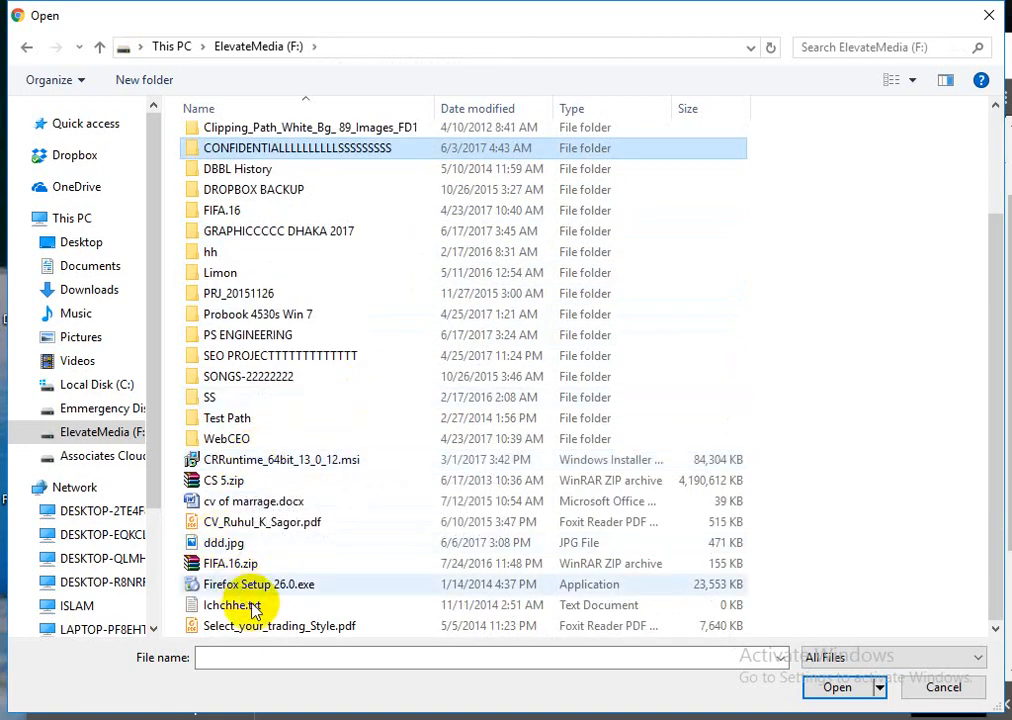
scroll(294, 545, "up", 3)
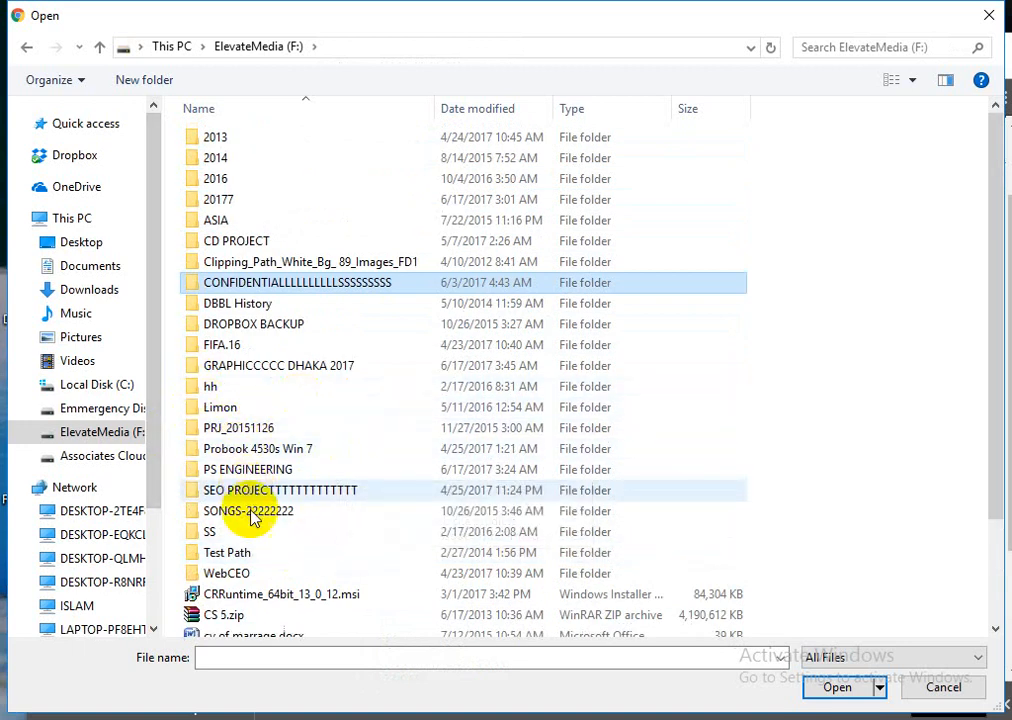
Choose the portrait photo in Associates Cloud (G:) > ASSOCIATES CLOUD_SOFTWARE as the report logo.
left_click(177, 47)
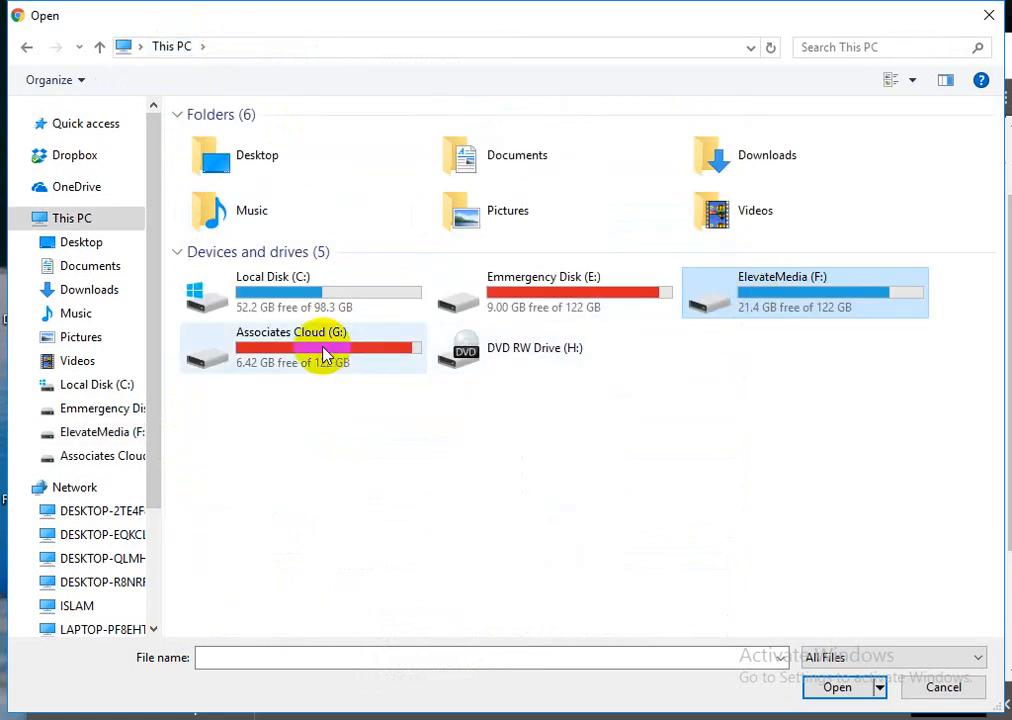
double_click(322, 352)
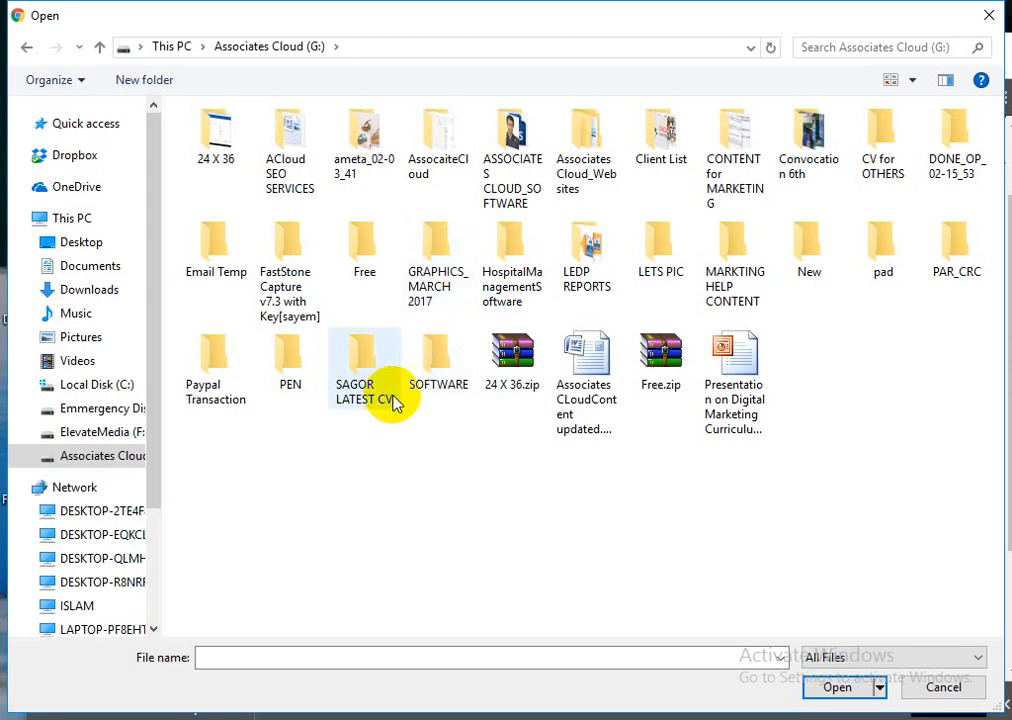
double_click(505, 140)
left_click(563, 182)
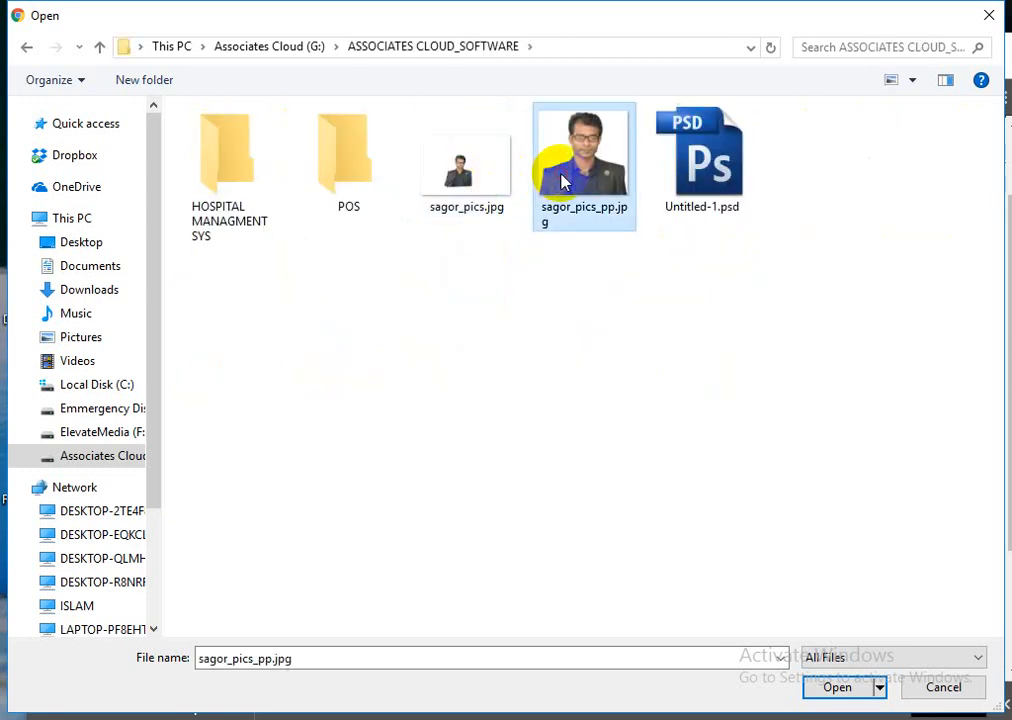
double_click(563, 182)
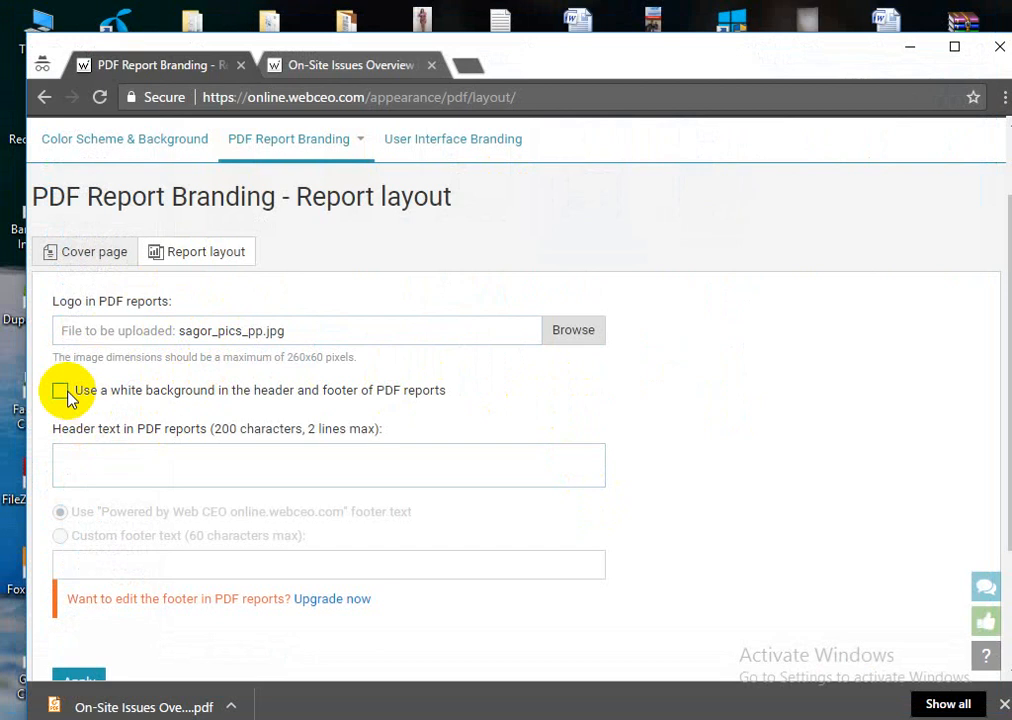
Enter header text crediting the author and apply the report layout with the uploaded logo.
scroll(67, 398, "down", 3)
left_click(84, 292)
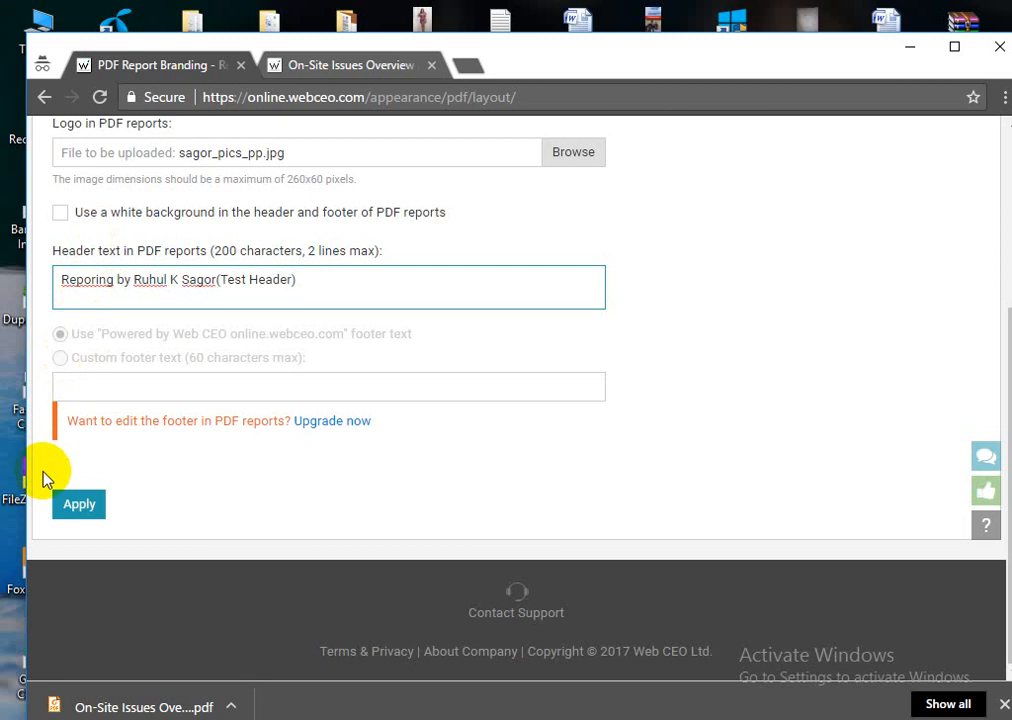
left_click(78, 508)
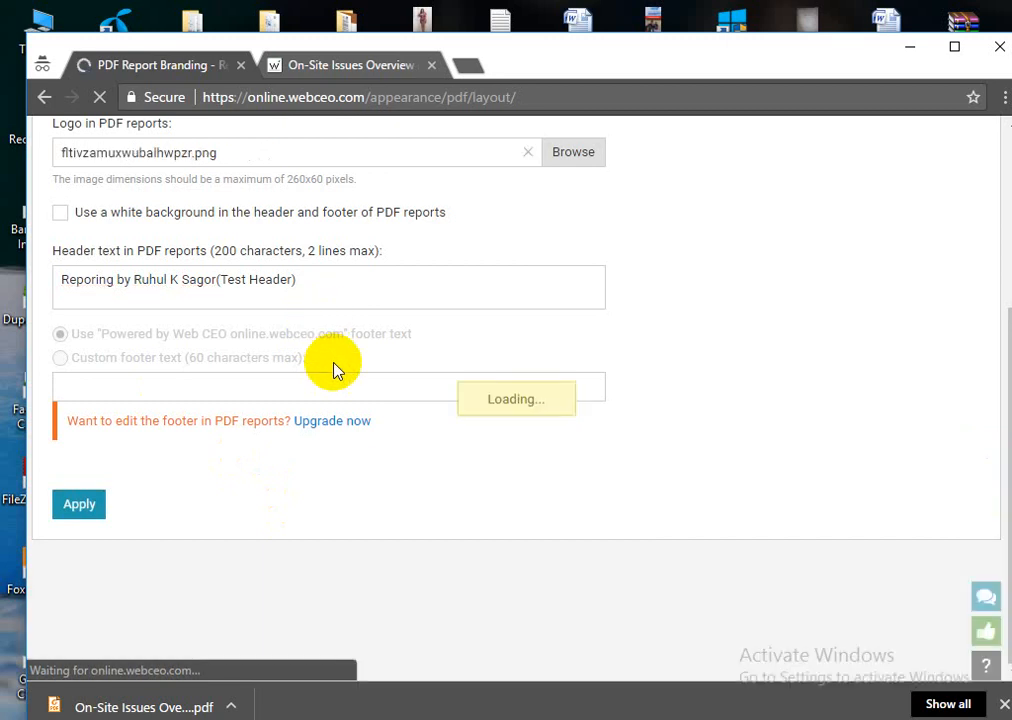
scroll(422, 362, "up", 1)
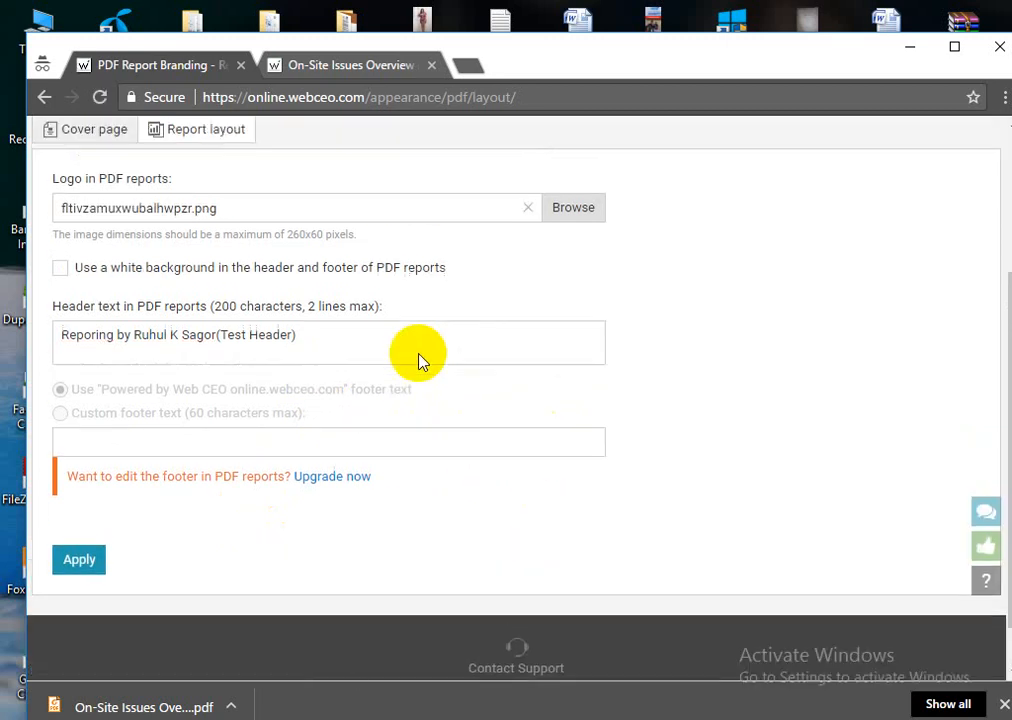
scroll(419, 360, "up", 2)
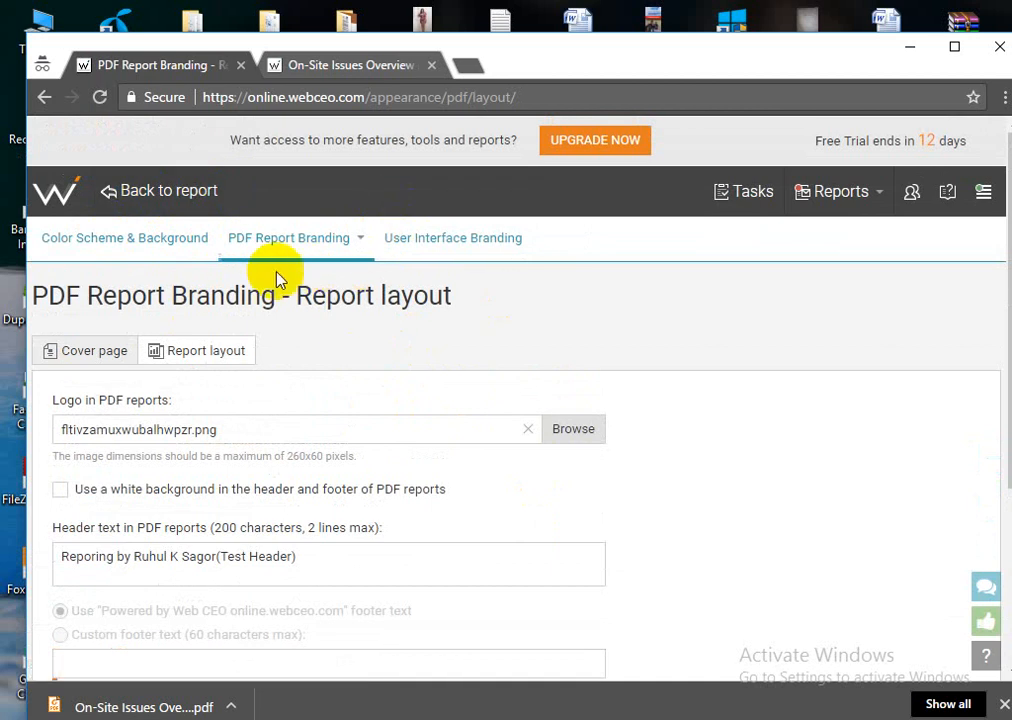
Return to the site's report and open the SEO Analysis On-Site Issues Overview.
left_click(126, 201)
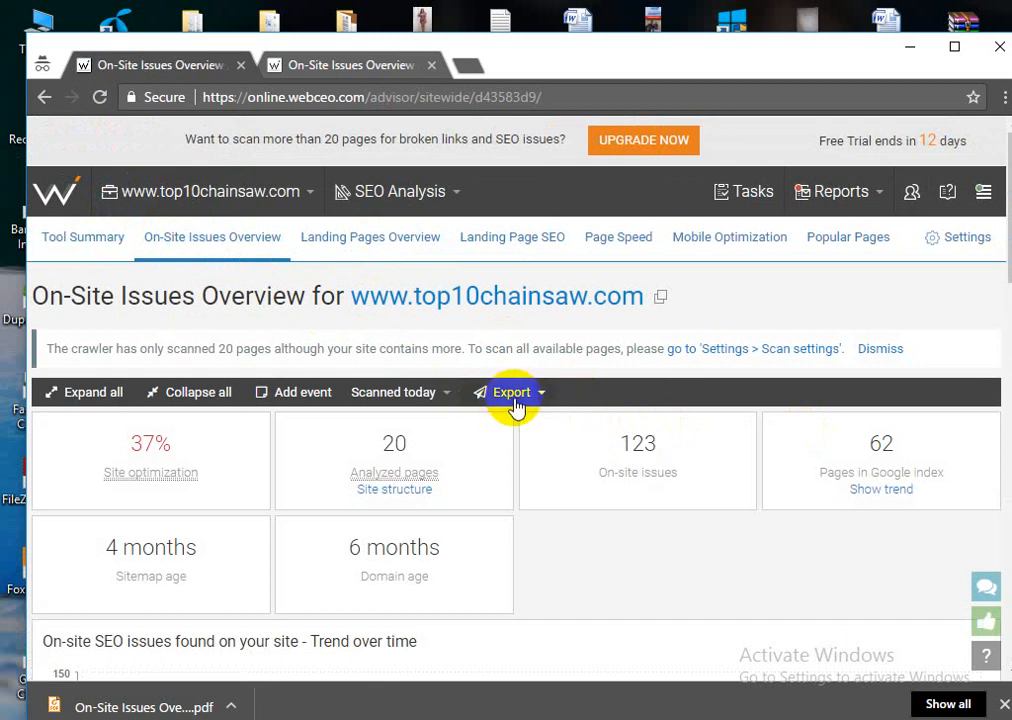
left_click(449, 205)
left_click(66, 396)
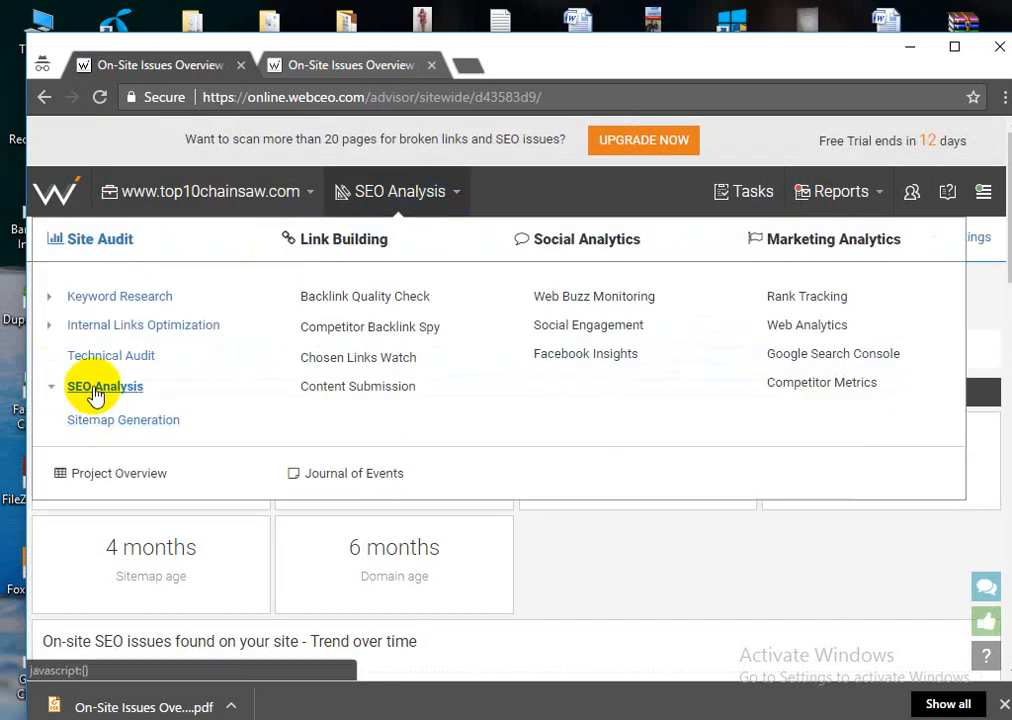
left_click(142, 444)
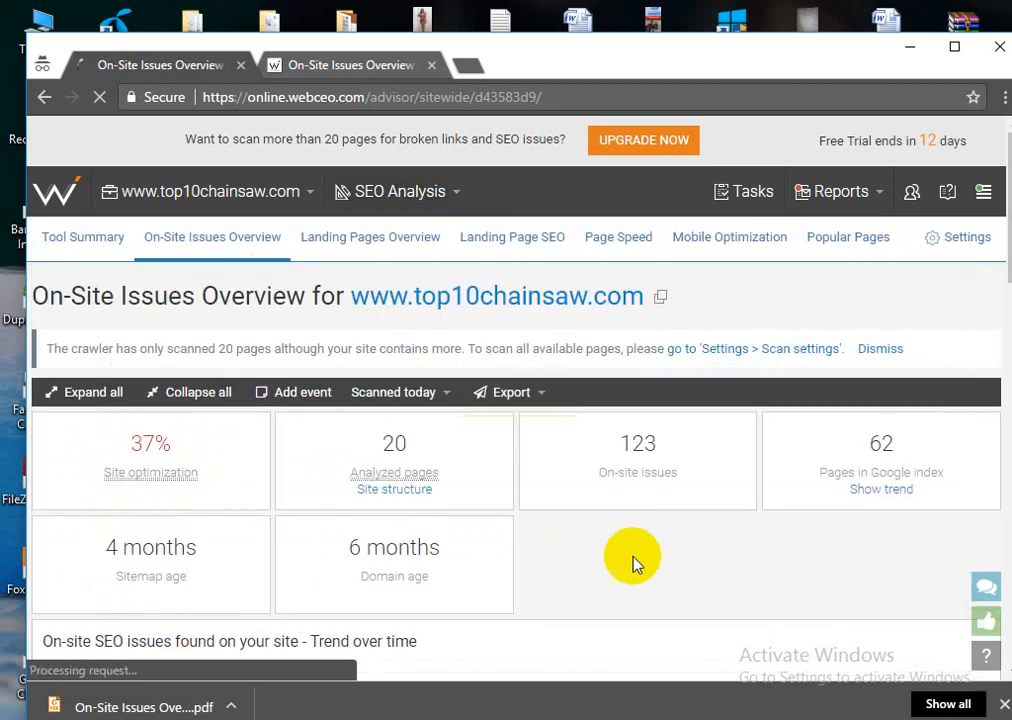
scroll(587, 526, "down", 3)
scroll(590, 480, "up", 3)
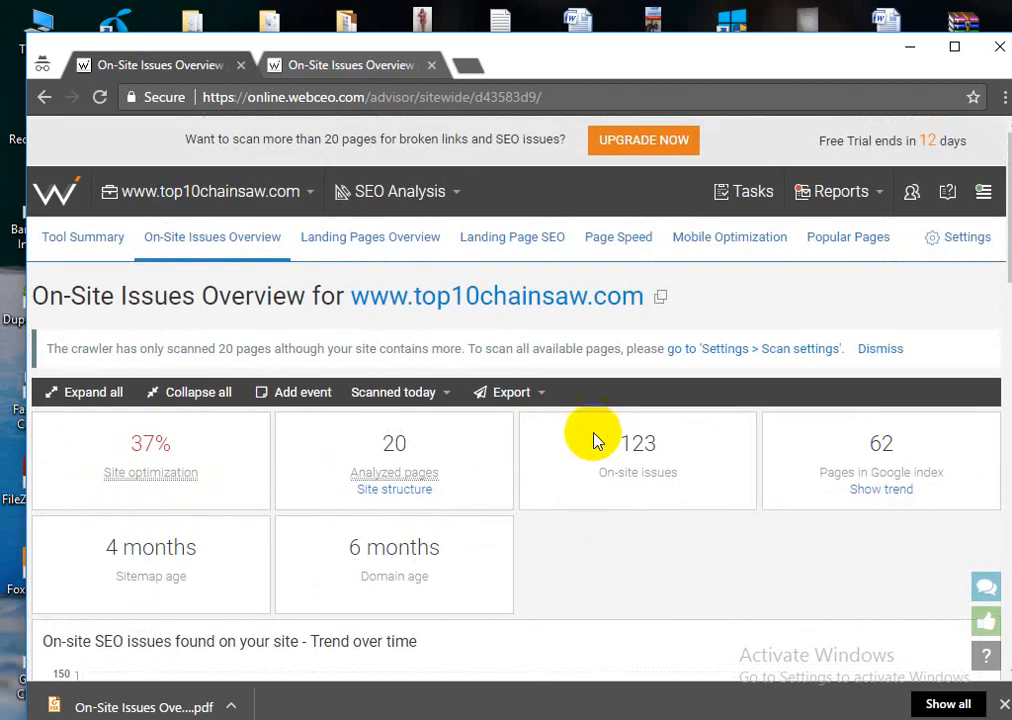
Download the overview as a detailed Webmaster-view PDF.
left_click(542, 395)
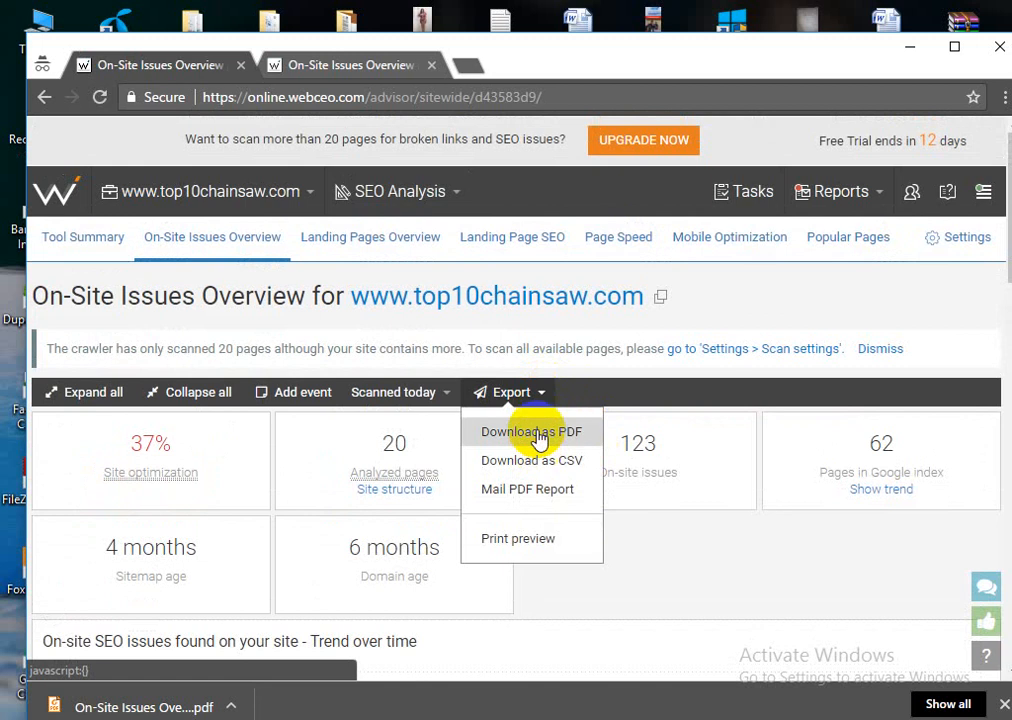
left_click(539, 433)
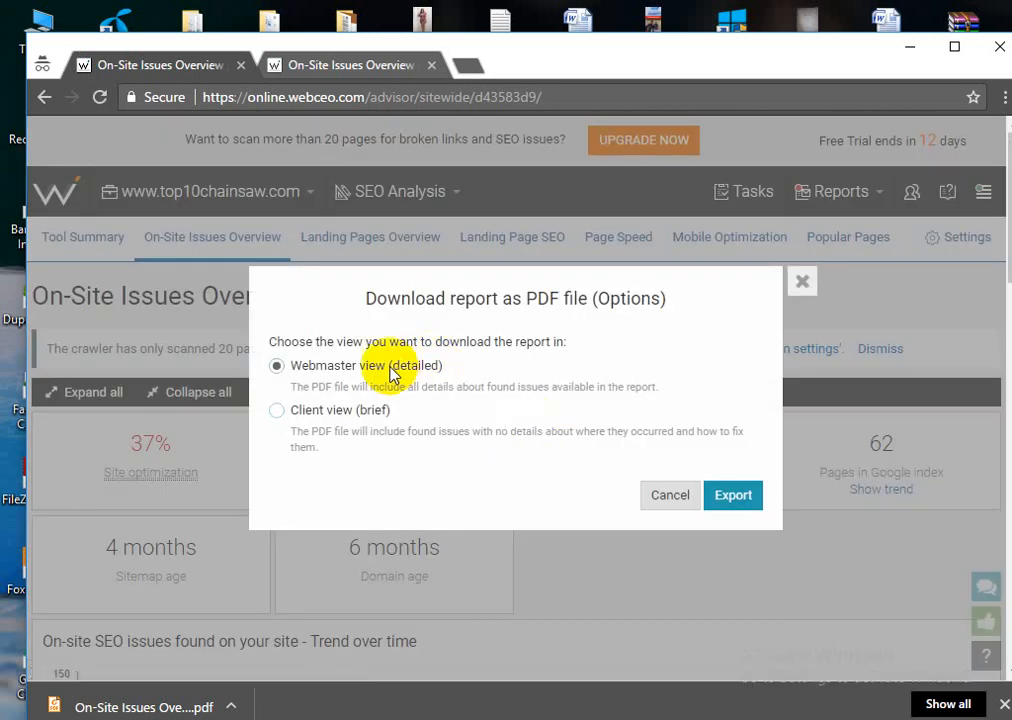
left_click(731, 495)
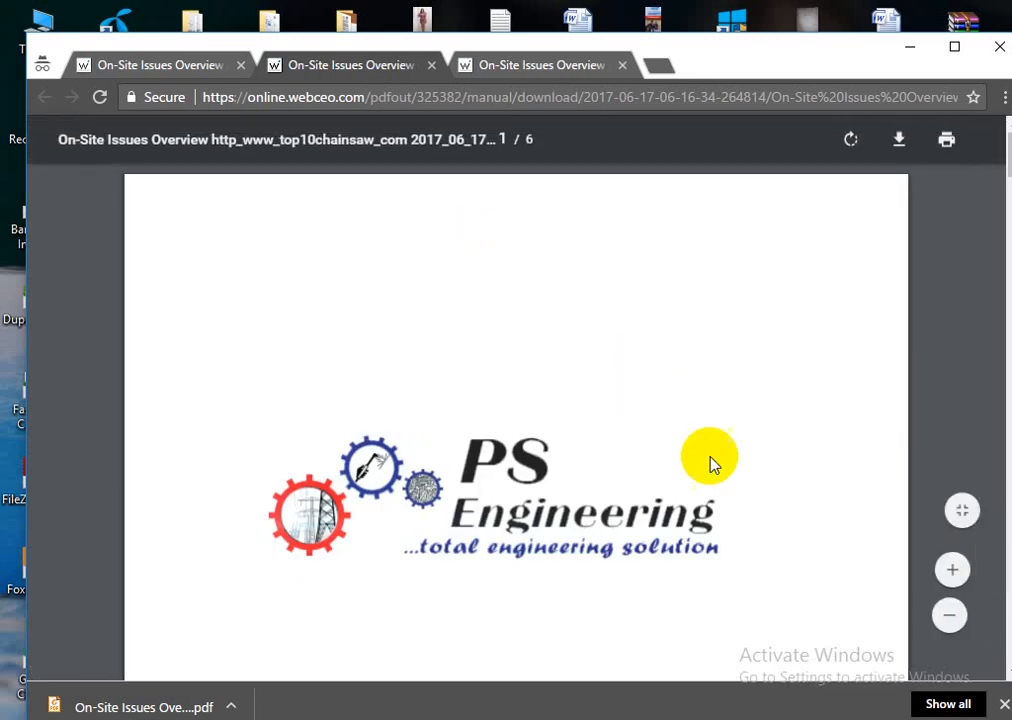
scroll(477, 513, "down", 6)
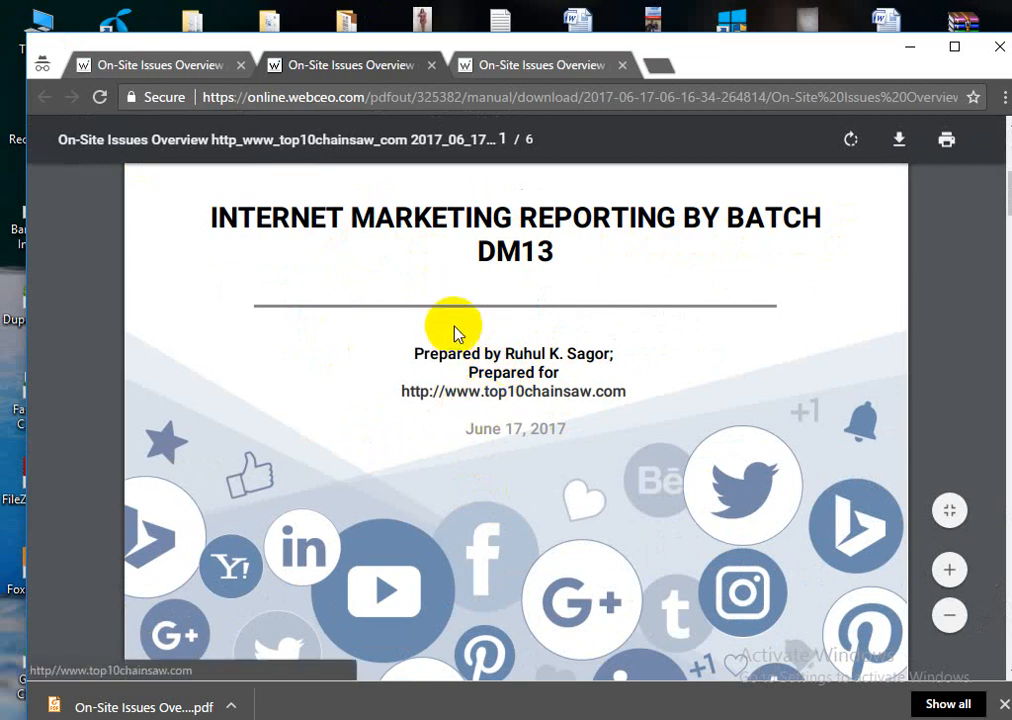
scroll(430, 357, "down", 4)
mouse_move(648, 443)
left_mouse_down()
mouse_move(895, 442)
mouse_move(661, 451)
mouse_move(779, 432)
mouse_move(822, 443)
left_mouse_up()
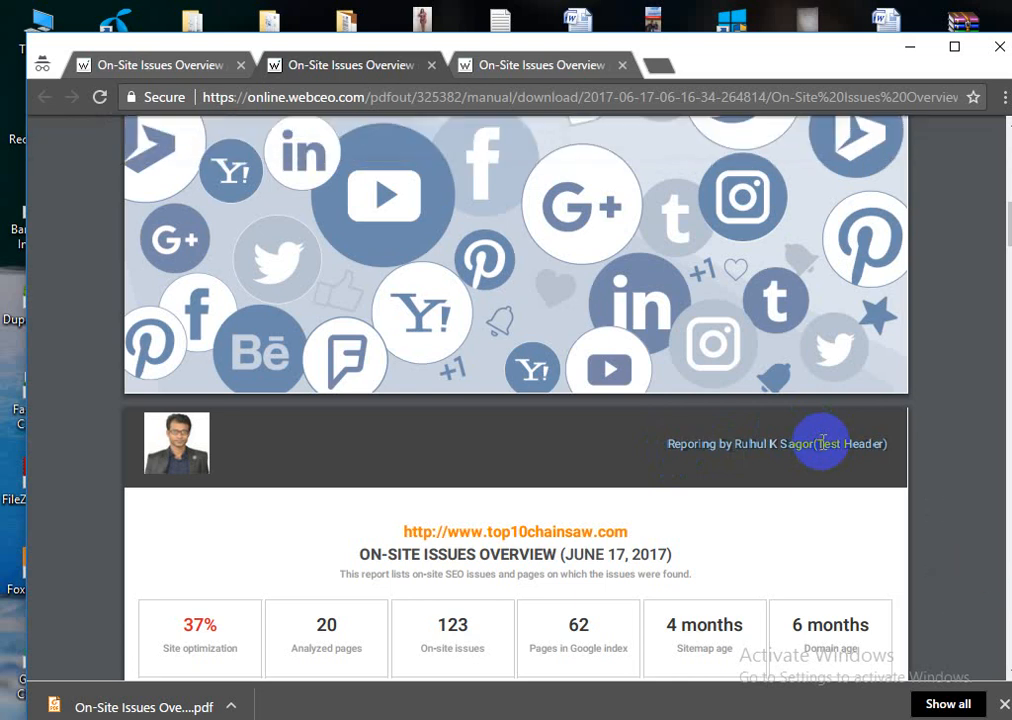
left_click(823, 443)
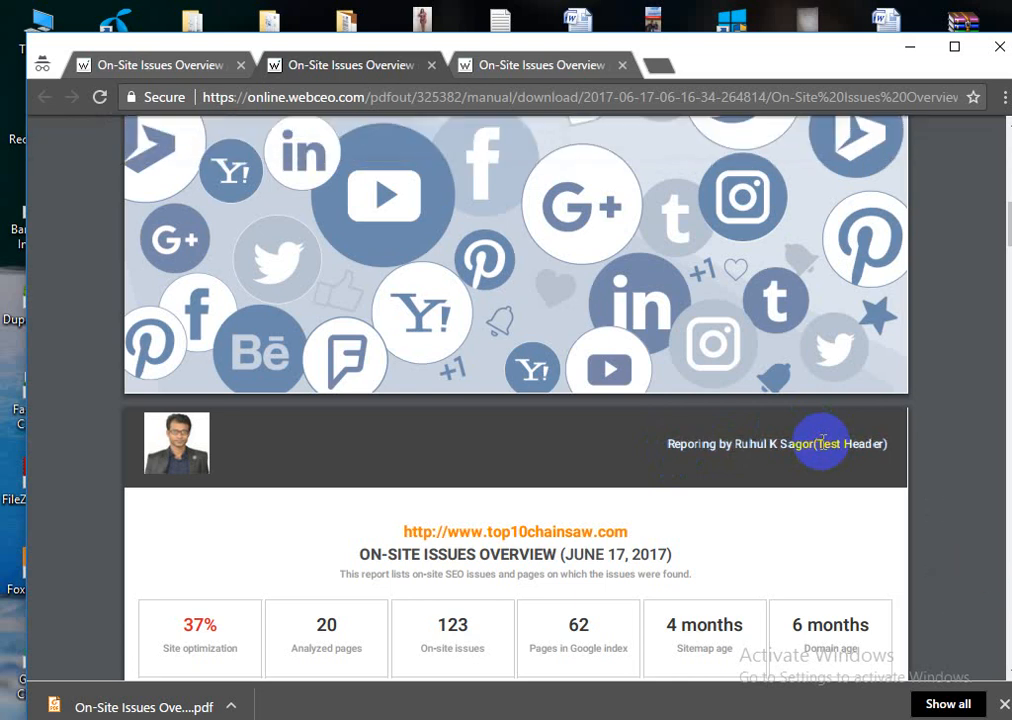
scroll(150, 450, "down", 15)
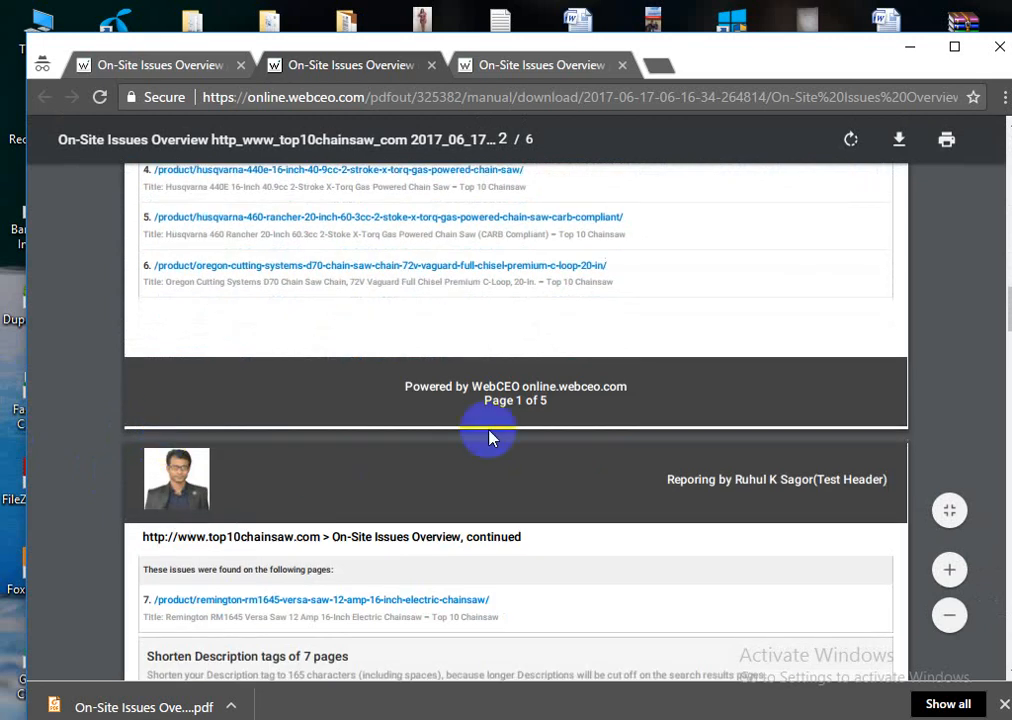
scroll(795, 465, "down", 20)
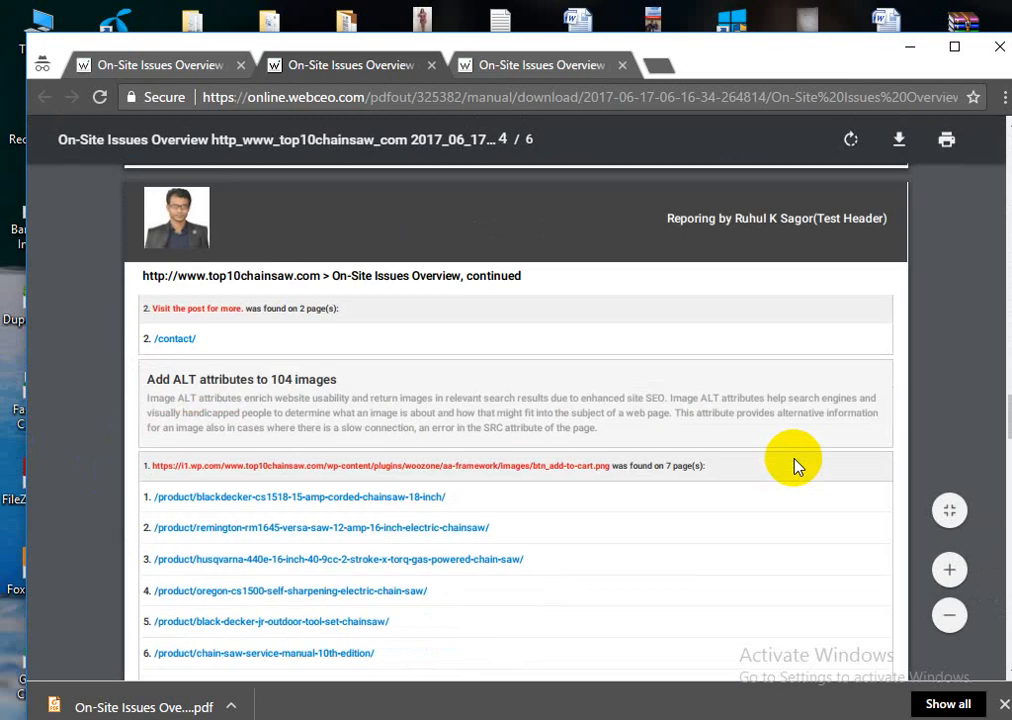
scroll(795, 465, "down", 20)
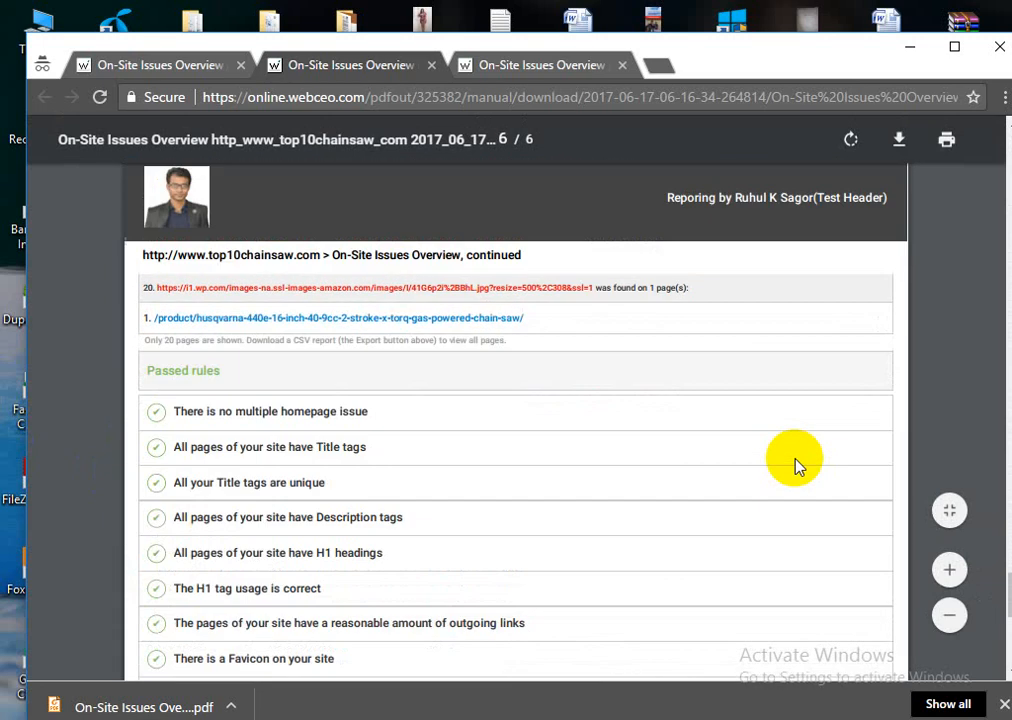
scroll(797, 465, "down", 6)
scroll(797, 465, "up", 1)
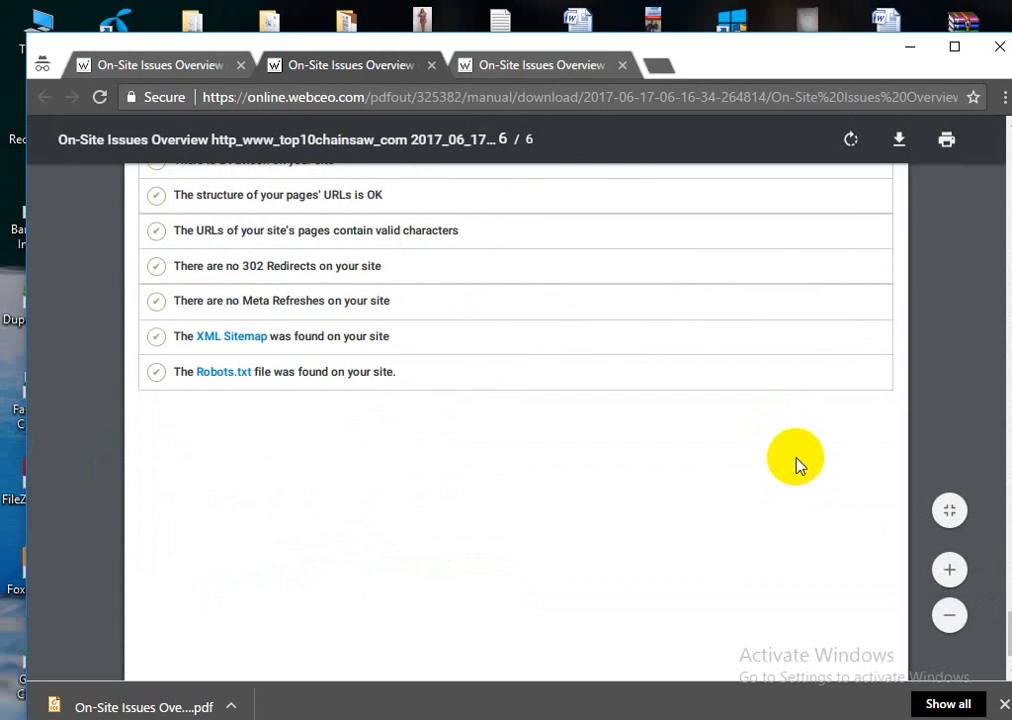
scroll(797, 463, "down", 1)
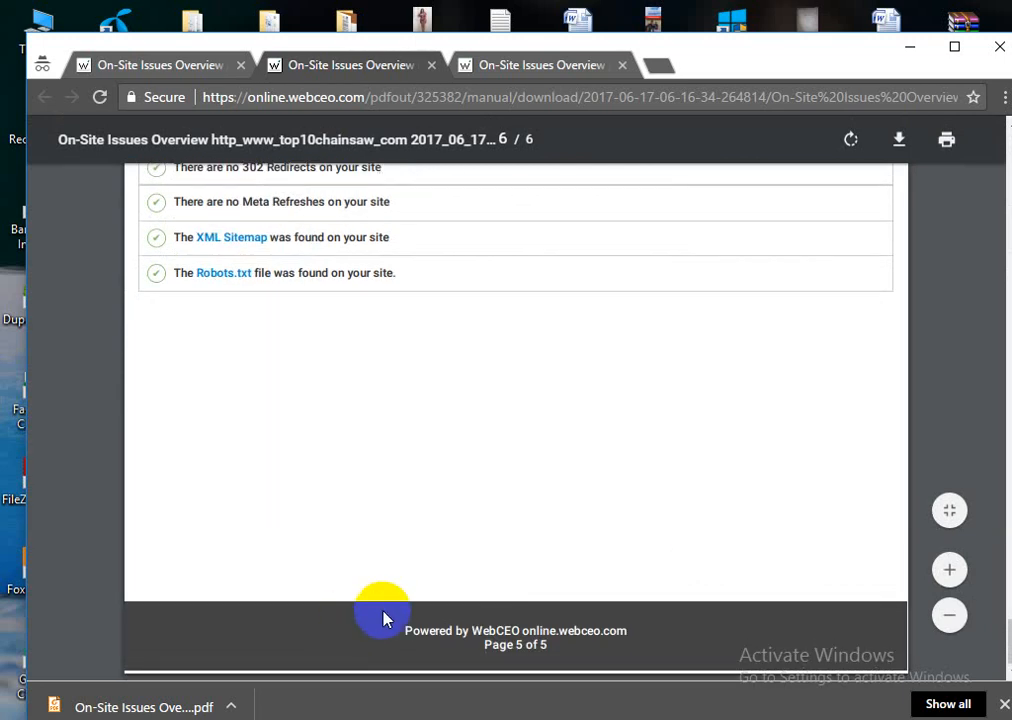
left_click_drag(395, 622, 622, 648)
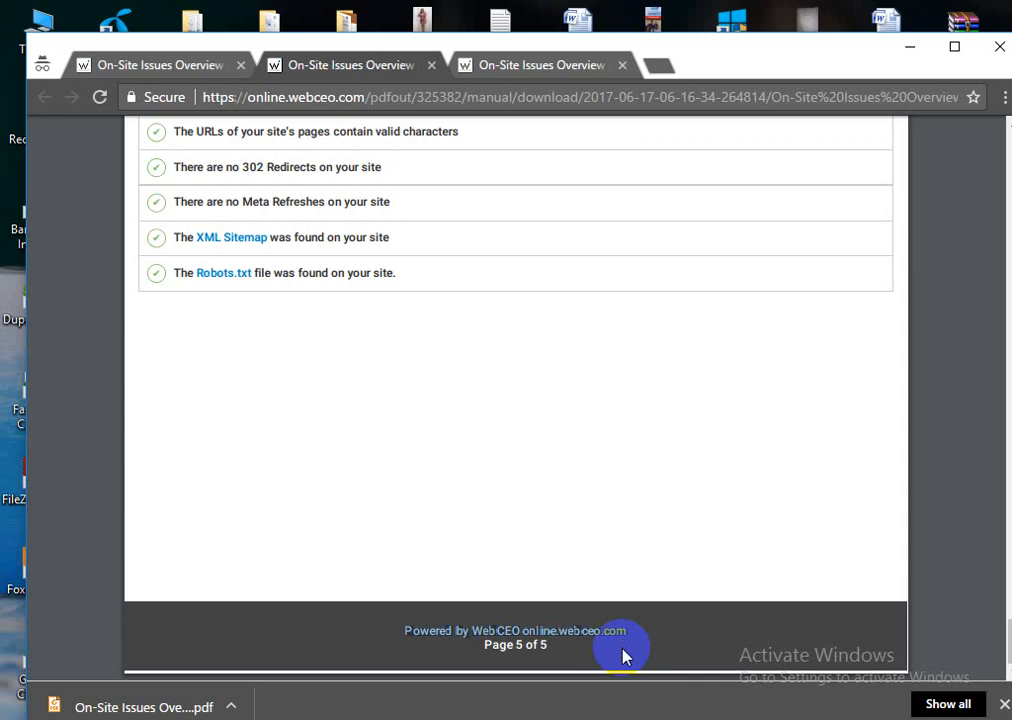
scroll(610, 615, "up", 9)
scroll(612, 530, "up", 10)
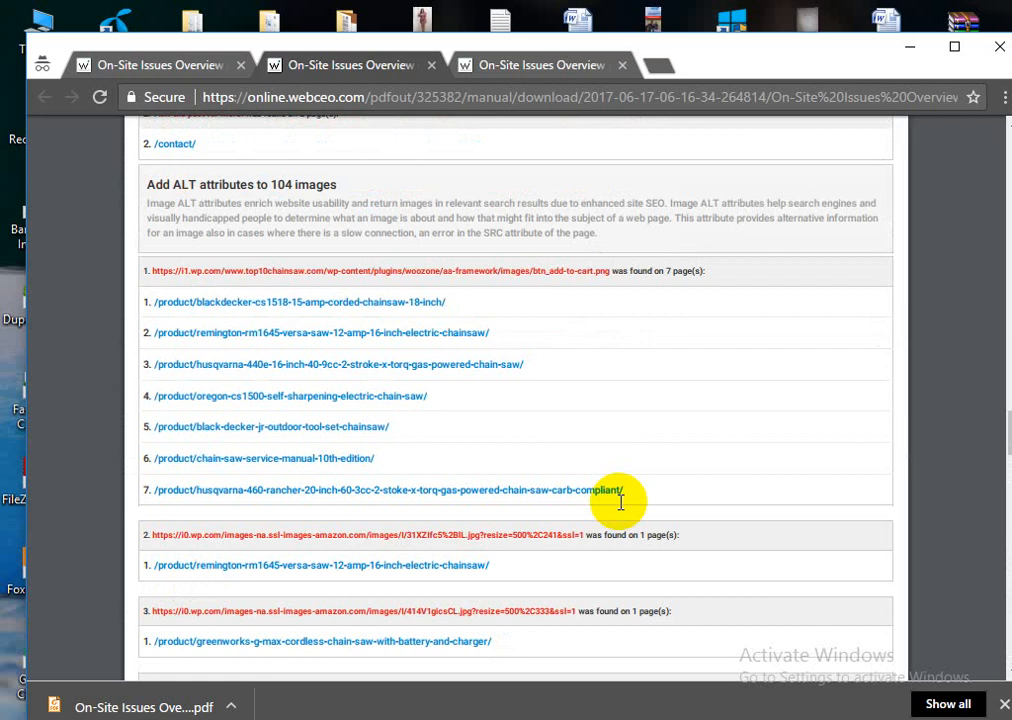
scroll(407, 364, "up", 10)
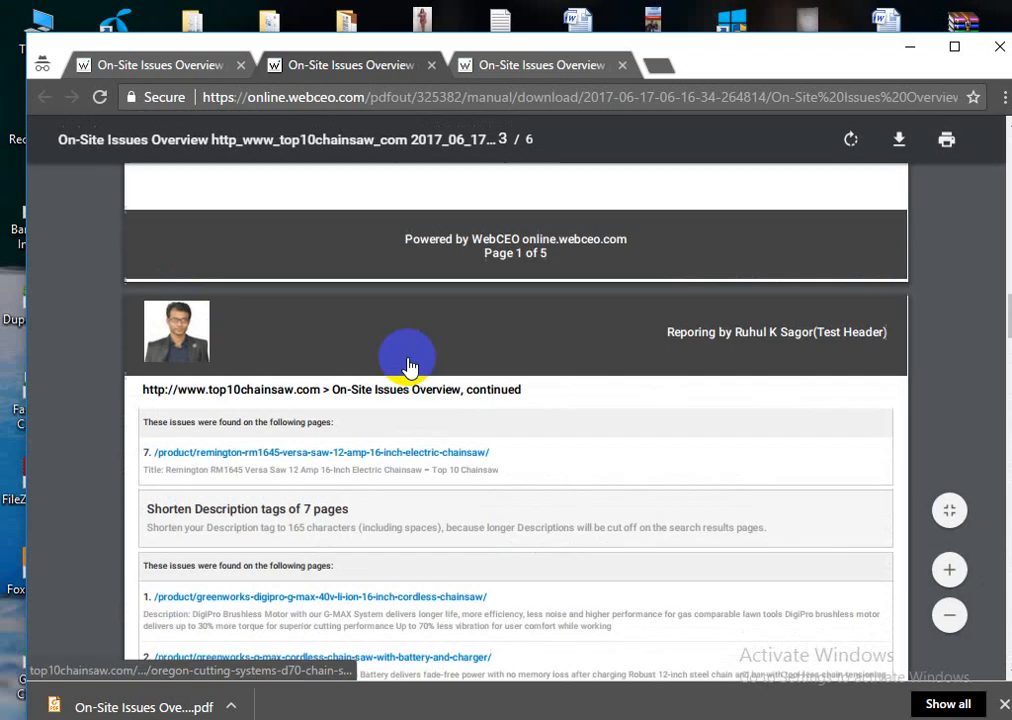
scroll(407, 364, "up", 15)
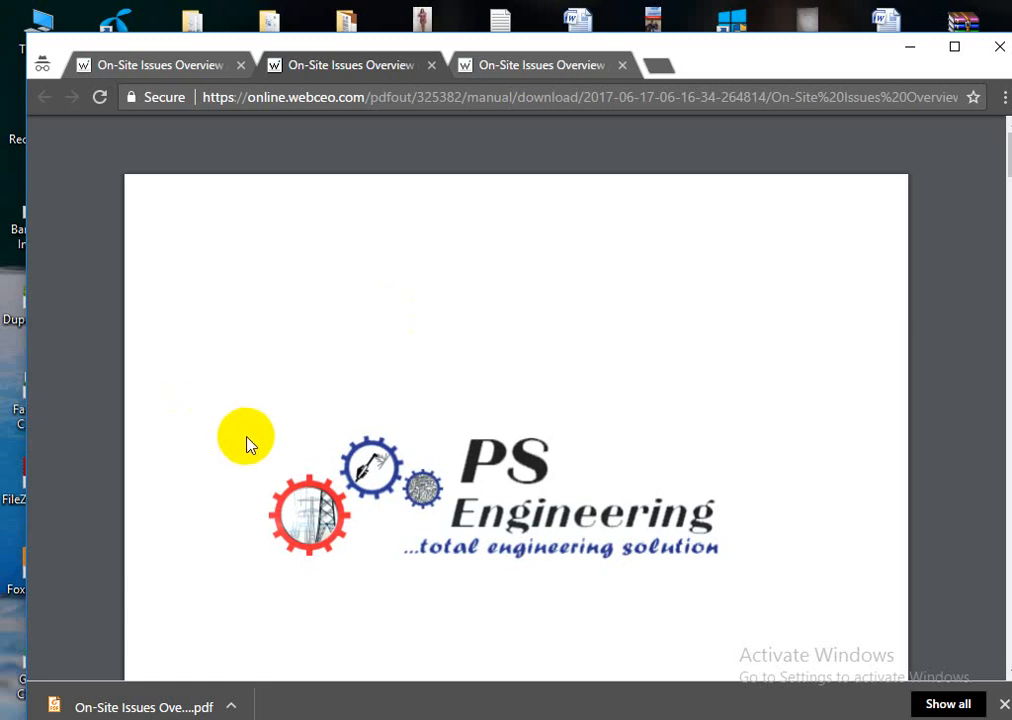
scroll(402, 526, "down", 10)
scroll(468, 339, "up", 2)
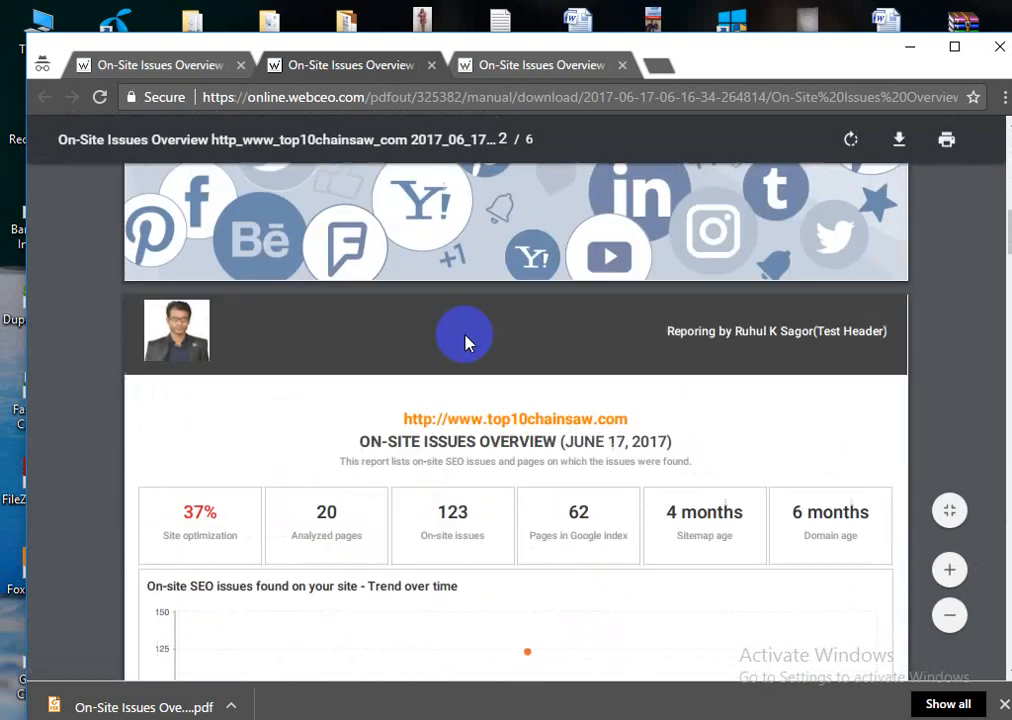
scroll(524, 440, "down", 10)
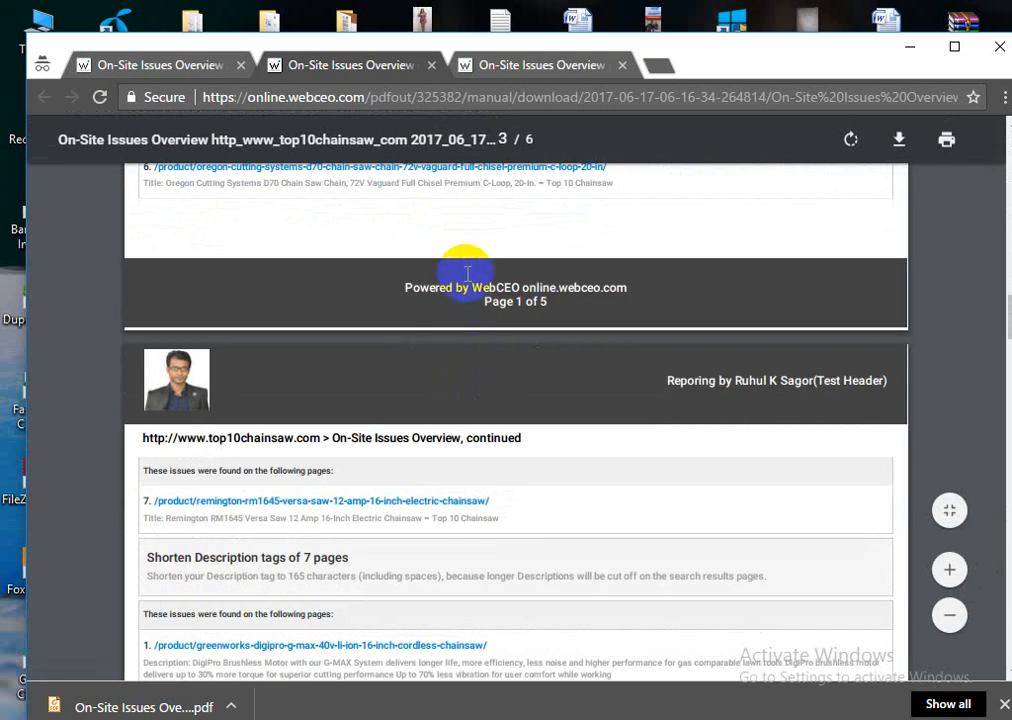